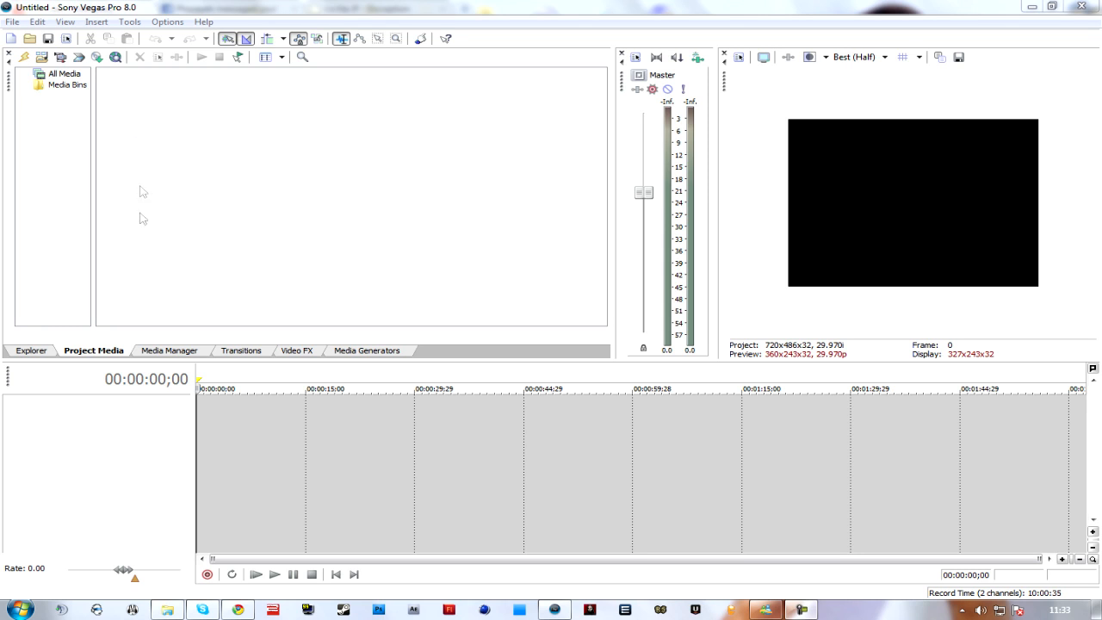
pyautogui.click(12, 22)
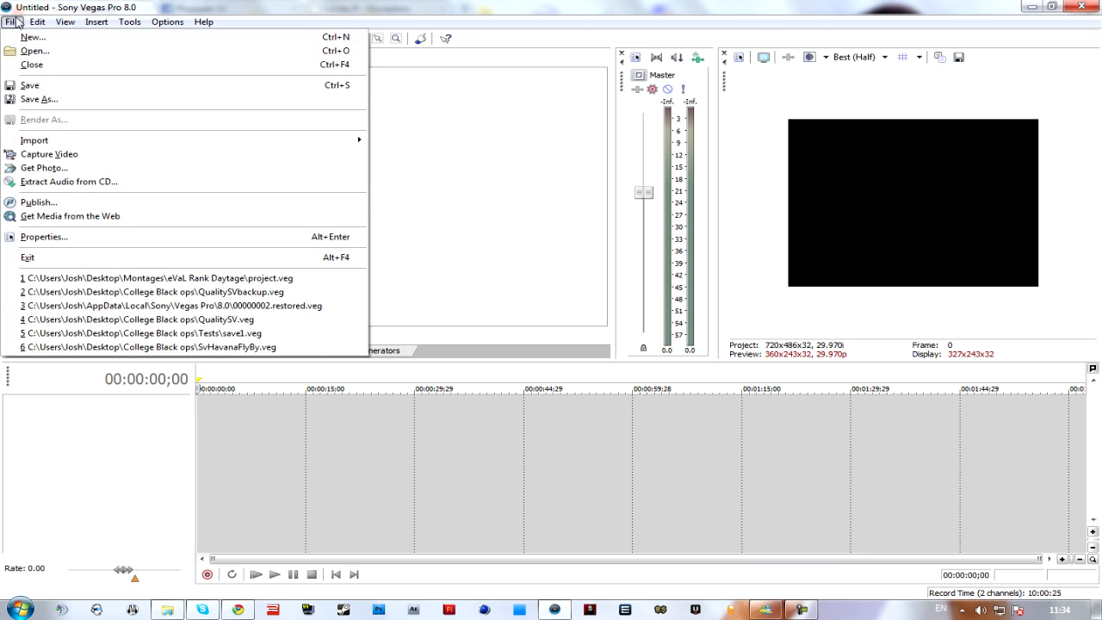
pyautogui.click(44, 240)
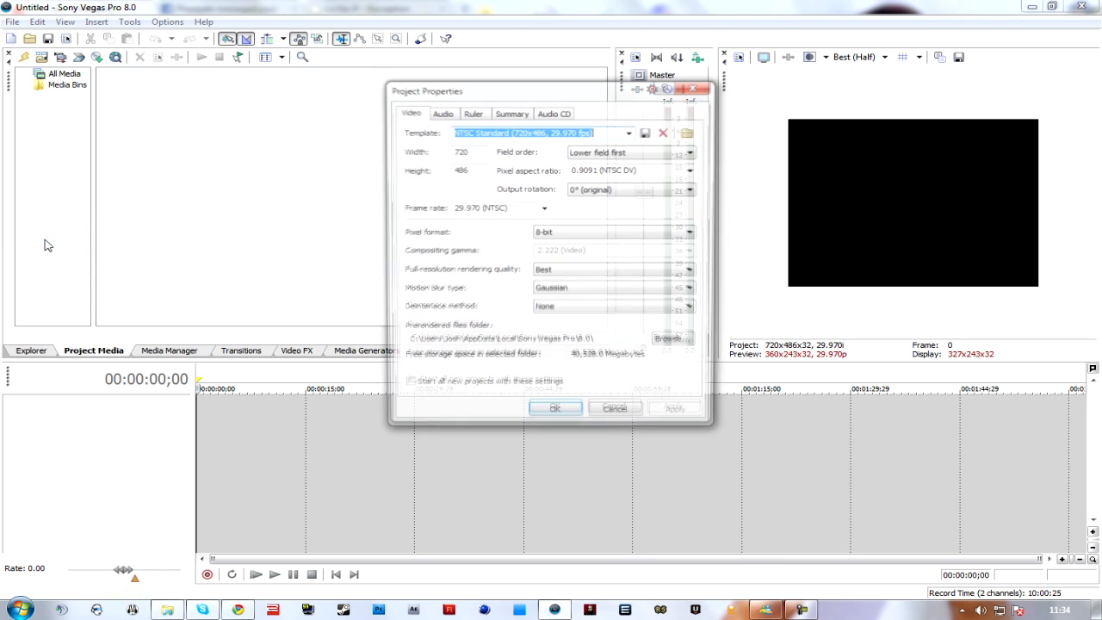
pyautogui.moveTo(505, 91); pyautogui.dragTo(346, 149)
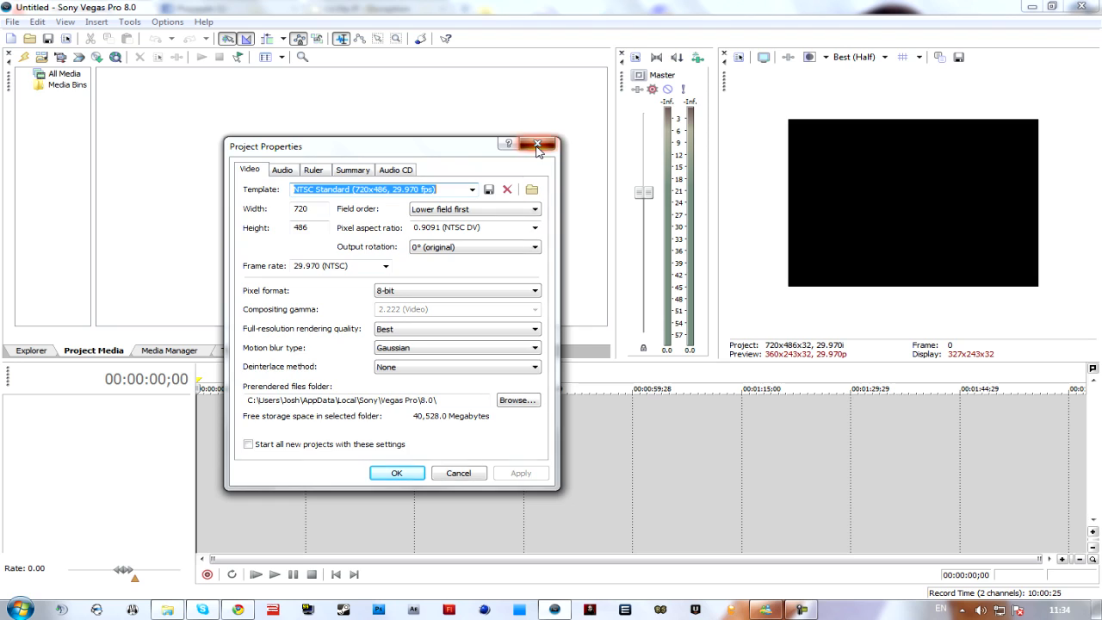
pyautogui.click(537, 146)
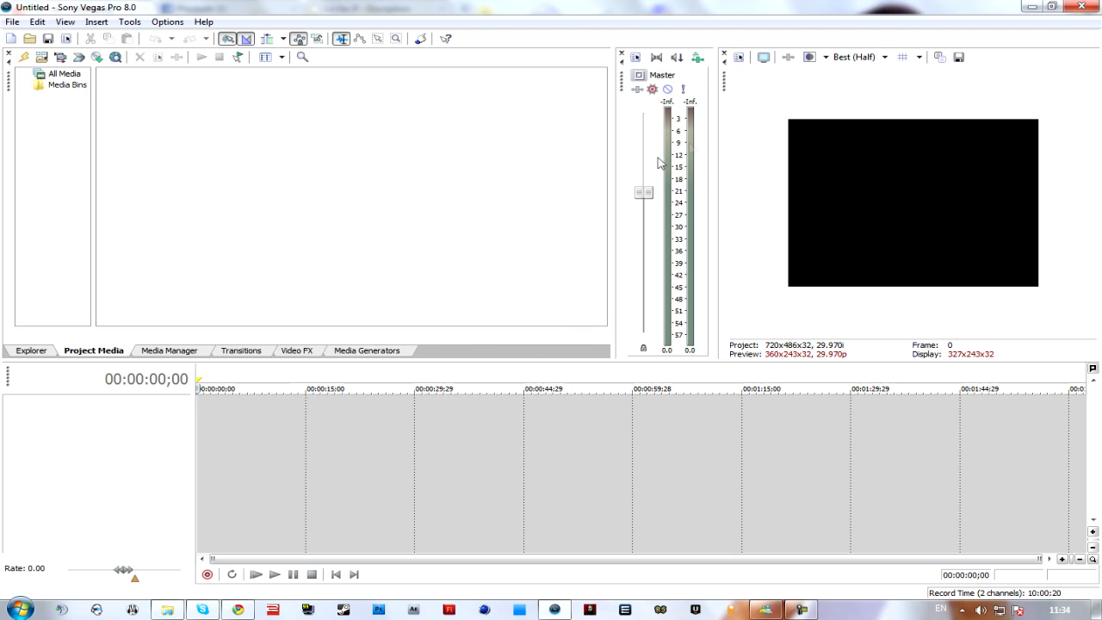
# Apply the HDV 720-30p (1280x720, 29.970 fps) template in the project's video properties
pyautogui.click(738, 57)
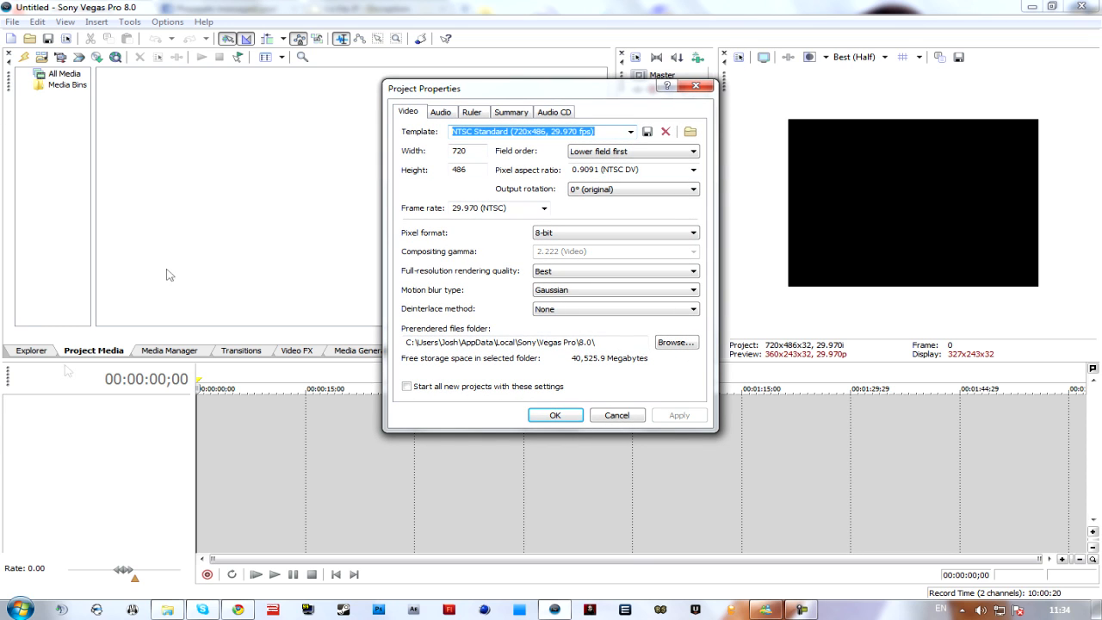
pyautogui.moveTo(556, 89); pyautogui.dragTo(478, 124)
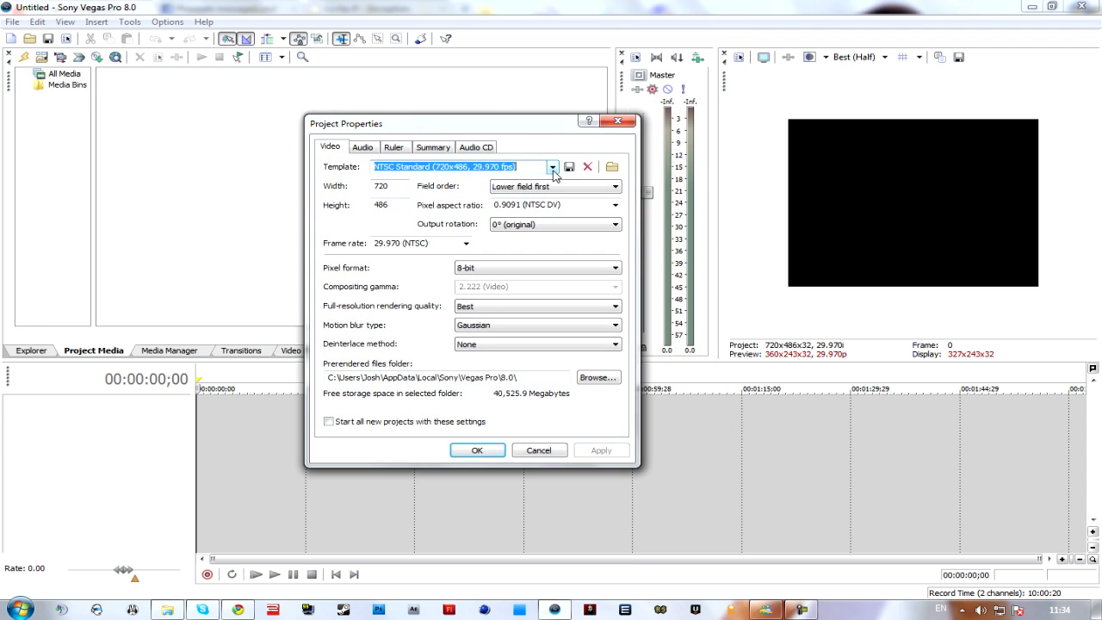
pyautogui.click(552, 169)
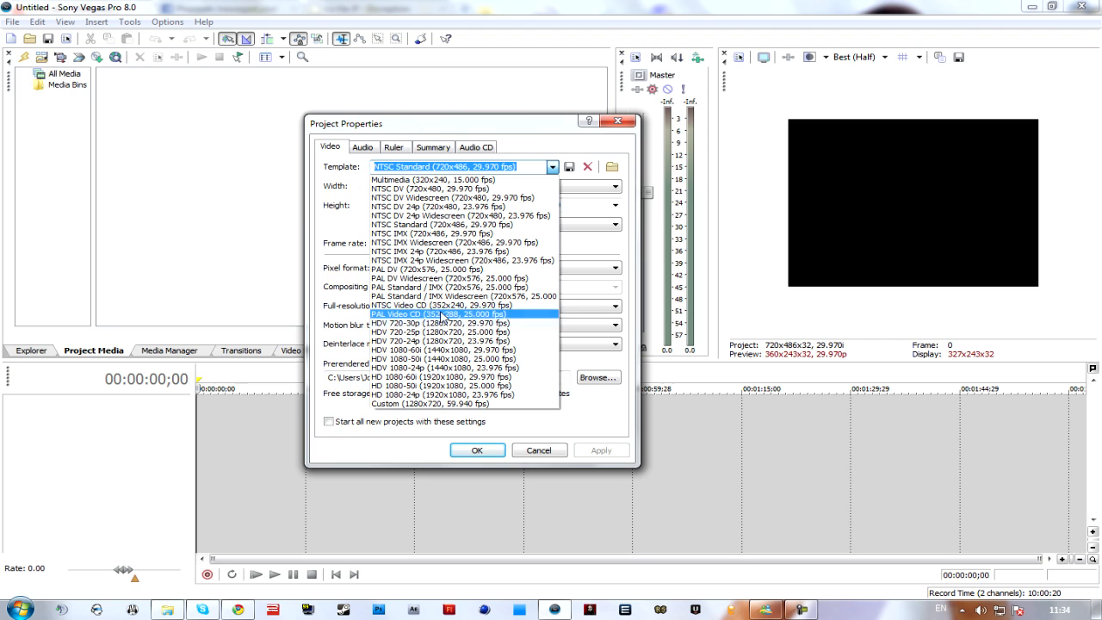
pyautogui.click(523, 330)
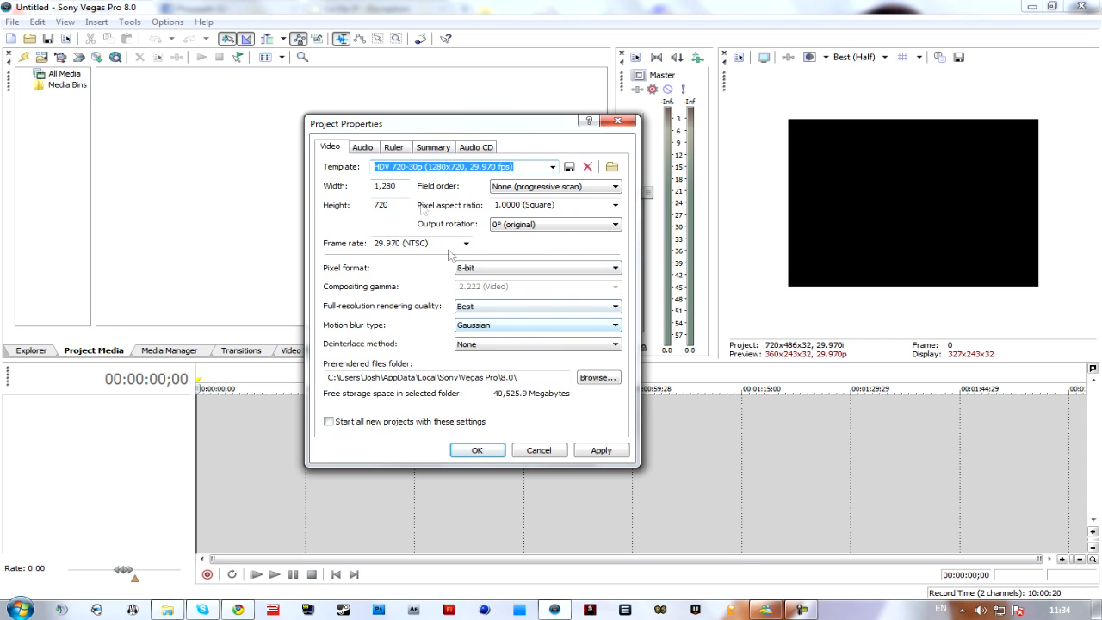
pyautogui.click(551, 167)
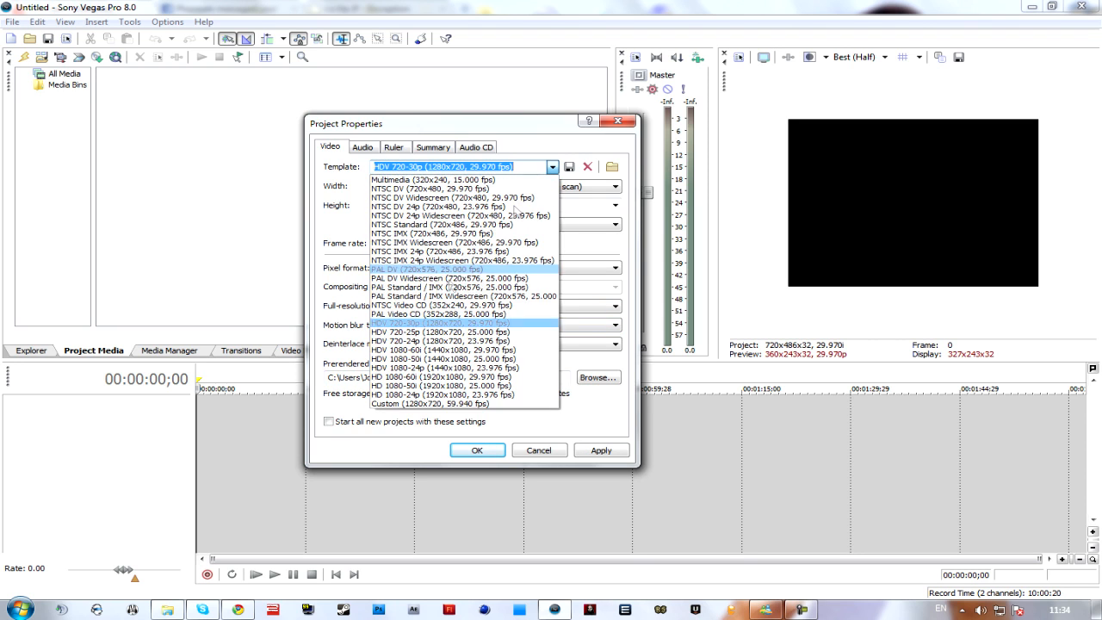
pyautogui.click(374, 330)
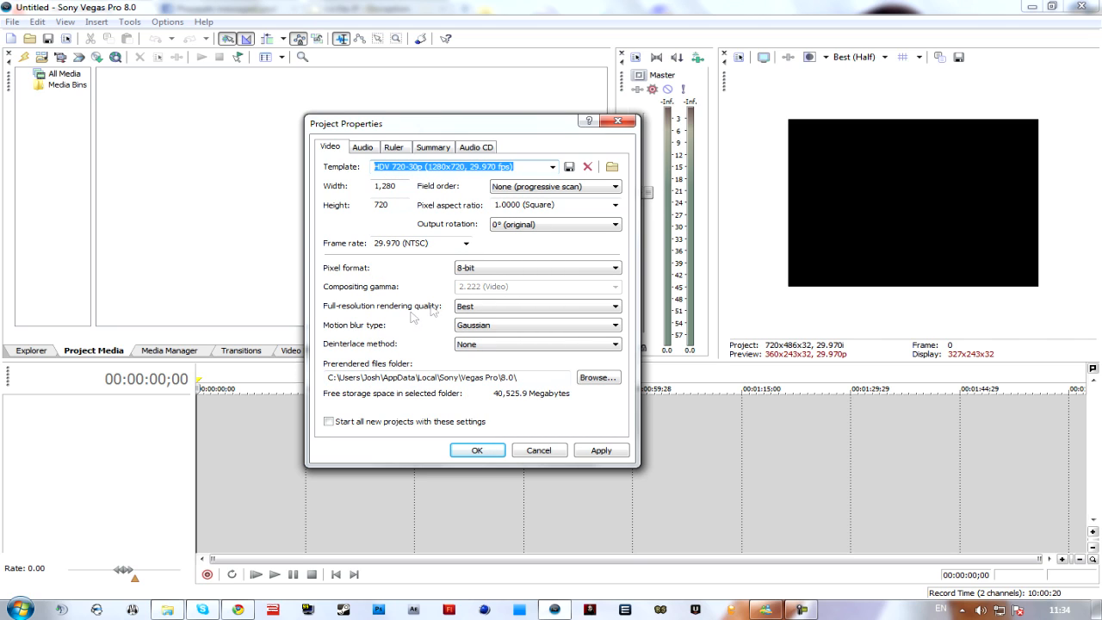
# Set the pixel aspect ratio to 1.2121 (NTSC DV Widescreen) and the frame rate to 59.940 (Double NTSC)
pyautogui.click(614, 204)
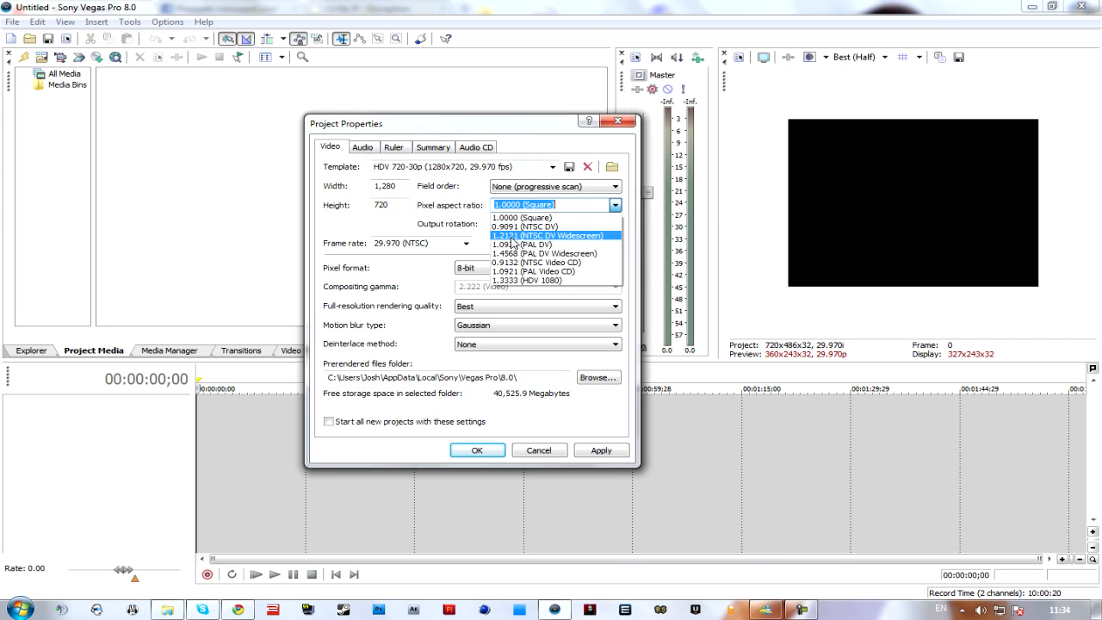
pyautogui.click(578, 235)
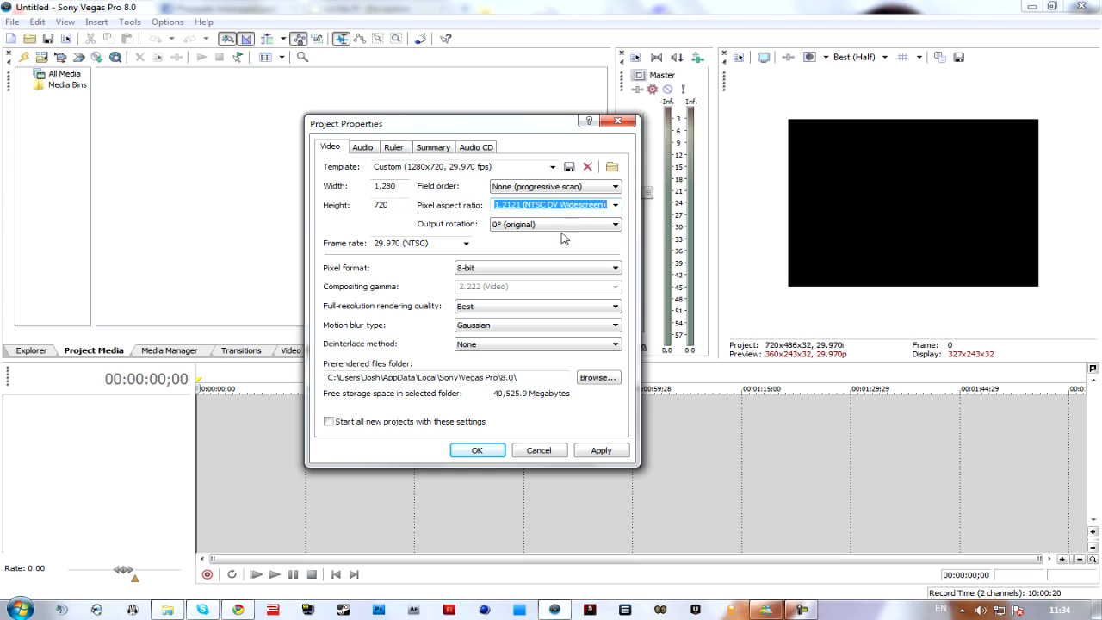
pyautogui.click(465, 244)
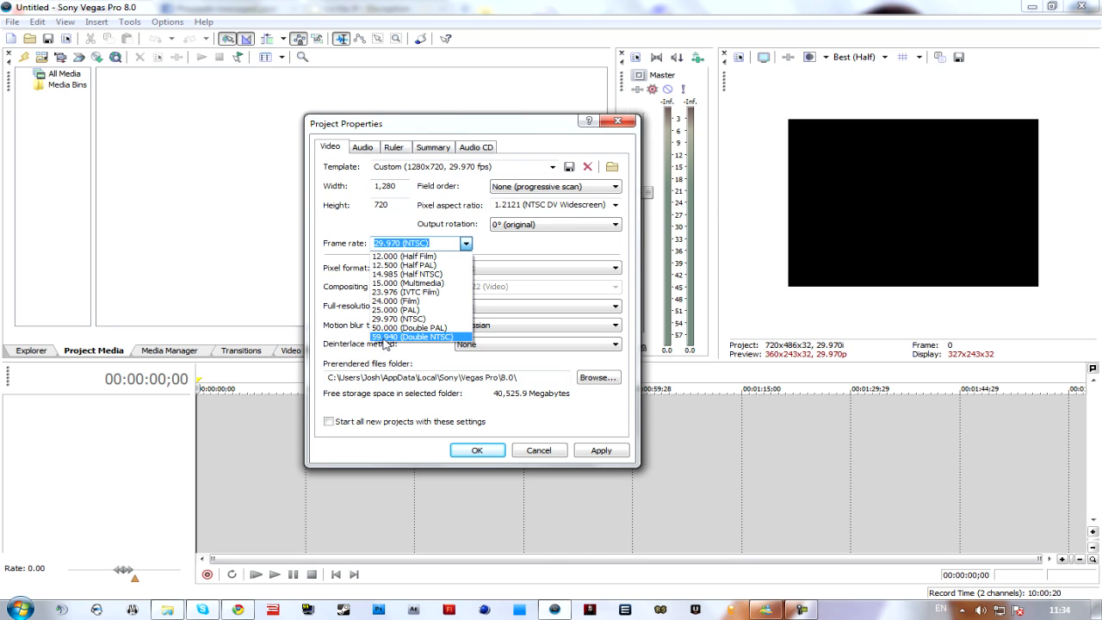
pyautogui.click(381, 338)
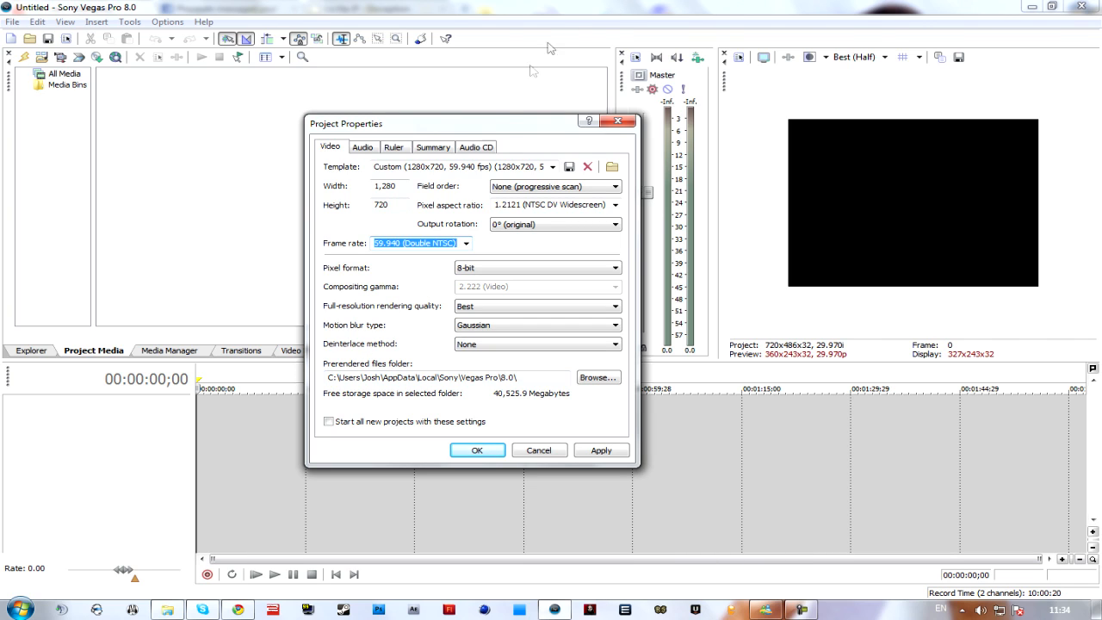
pyautogui.click(466, 245)
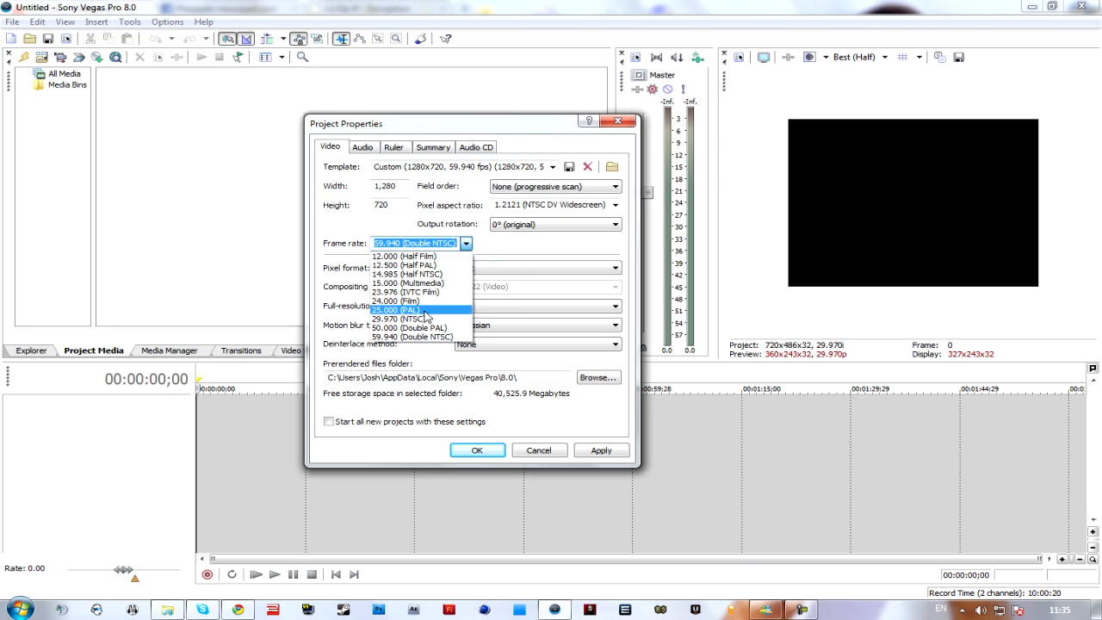
pyautogui.click(431, 321)
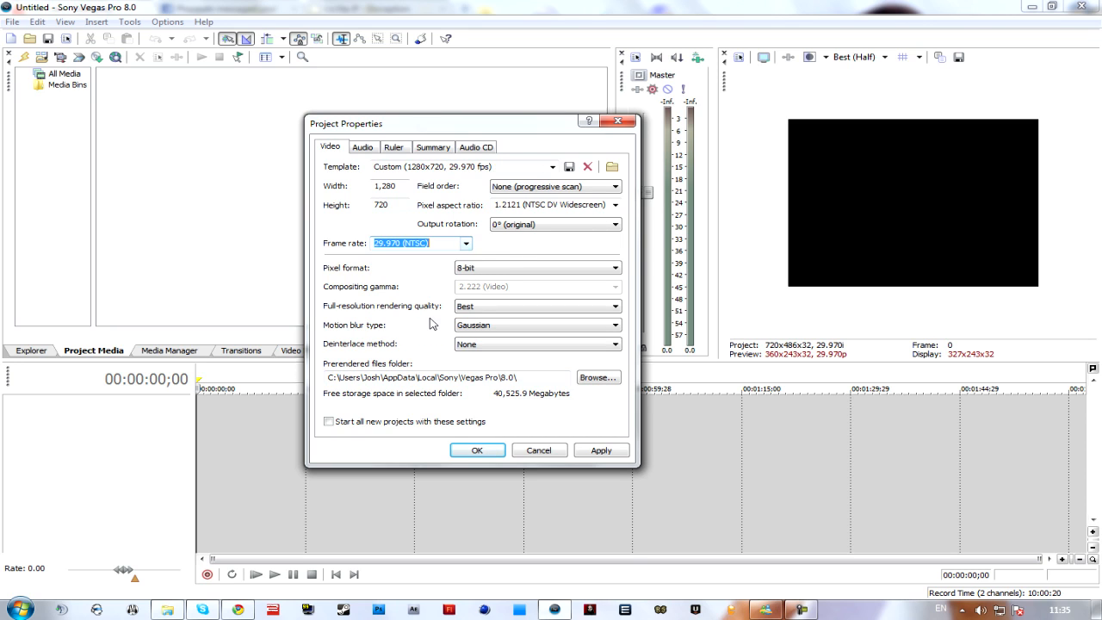
pyautogui.click(465, 244)
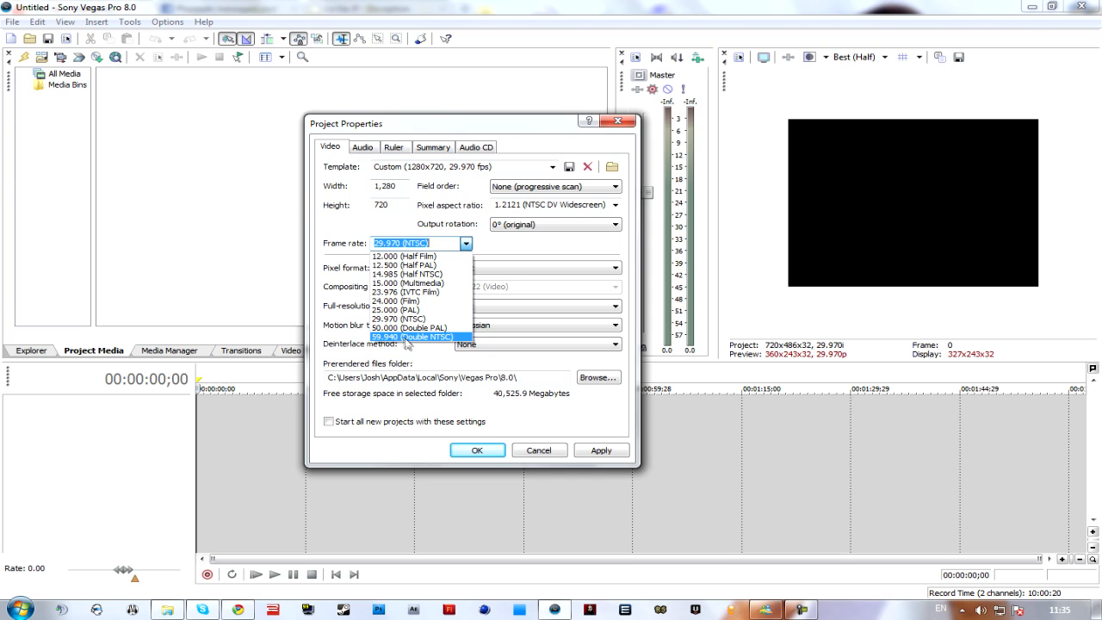
pyautogui.click(406, 341)
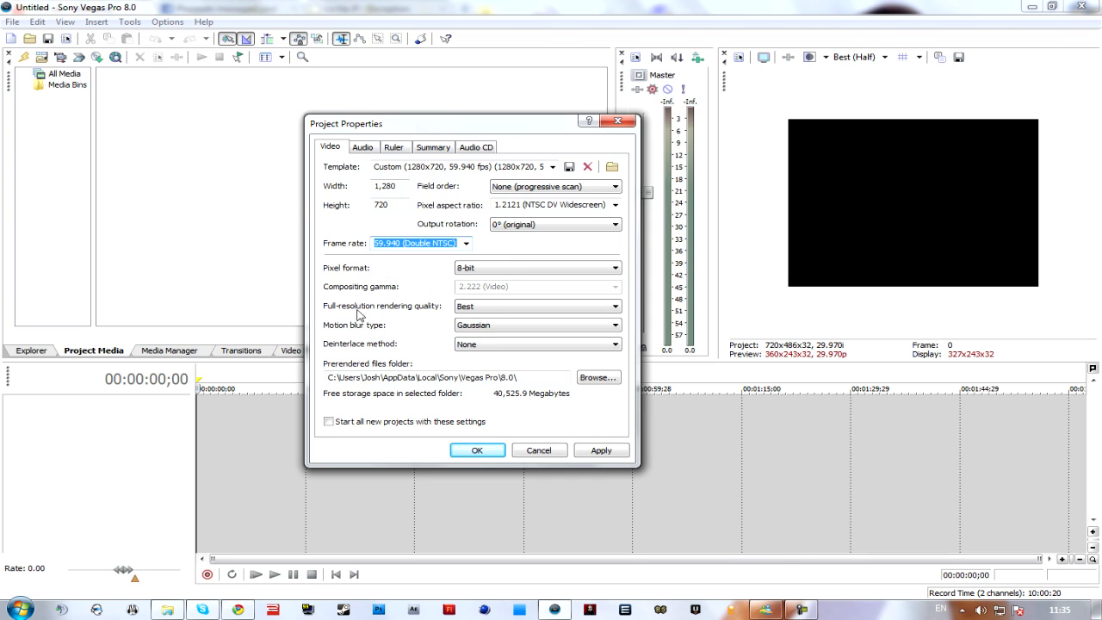
# Choose Best full-resolution rendering quality and make all new projects start with these settings
pyautogui.click(494, 306)
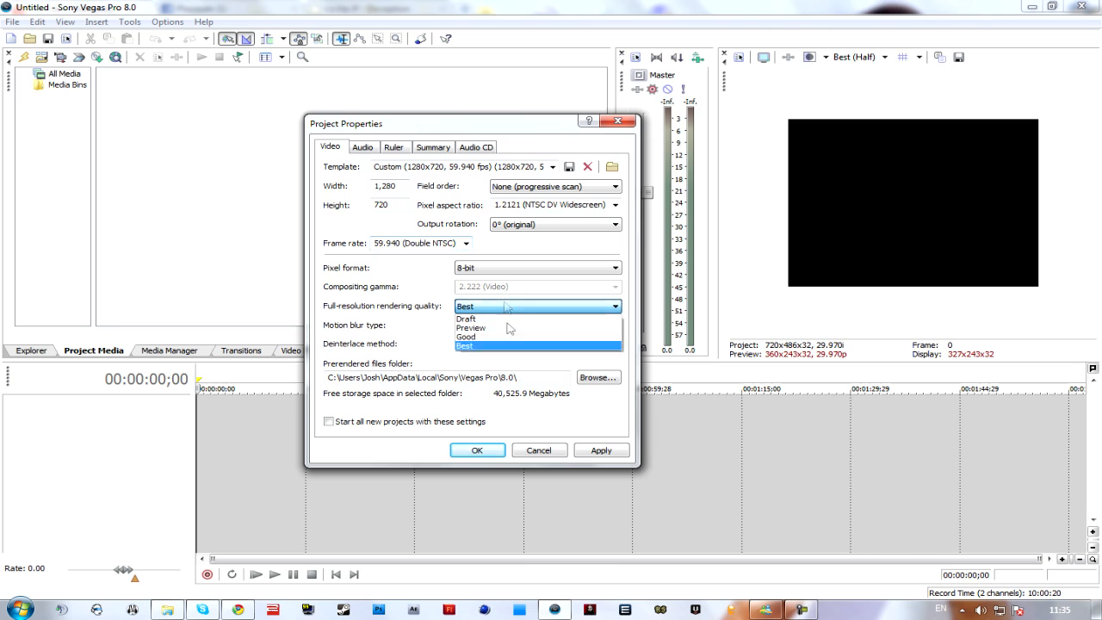
pyautogui.click(486, 346)
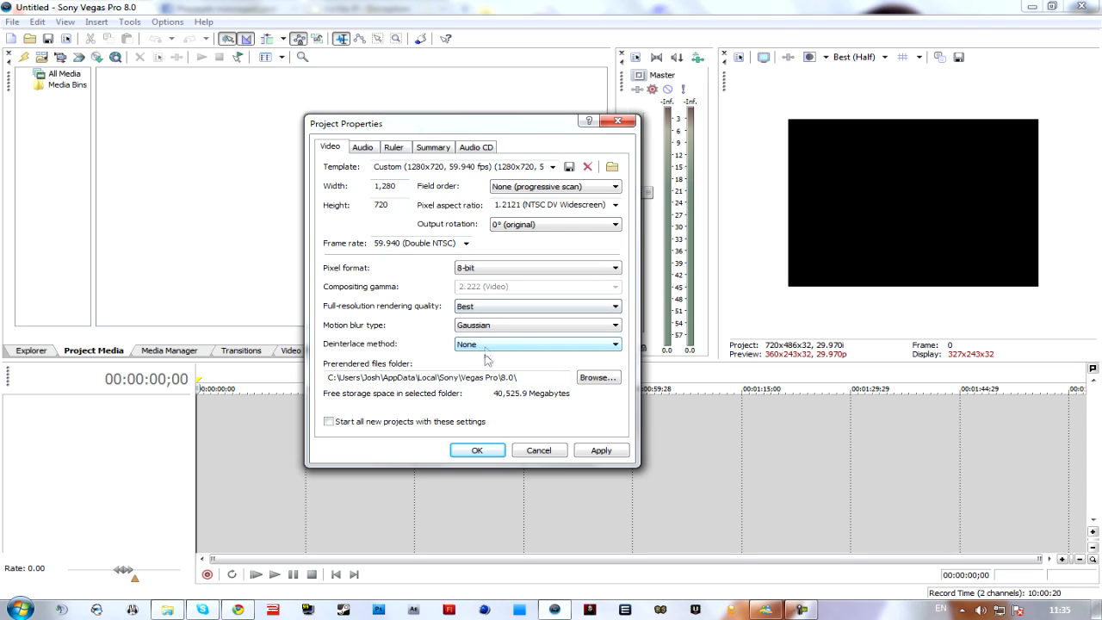
pyautogui.click(328, 422)
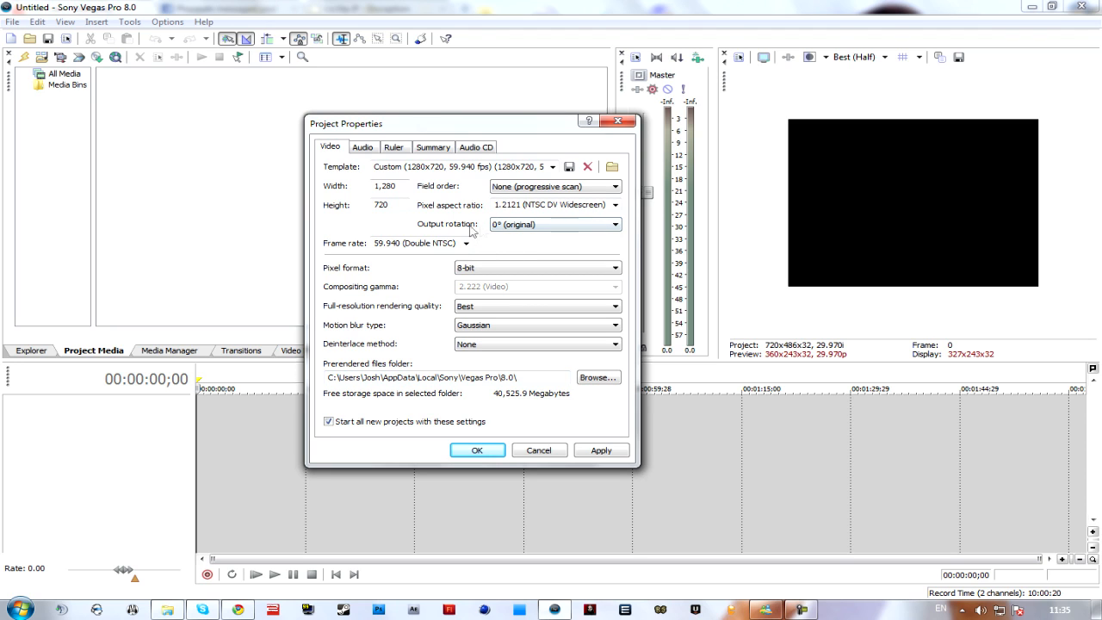
# In the project's audio properties, choose Stereo as master bus mode and a sample rate of 192,000 Hz
pyautogui.click(363, 146)
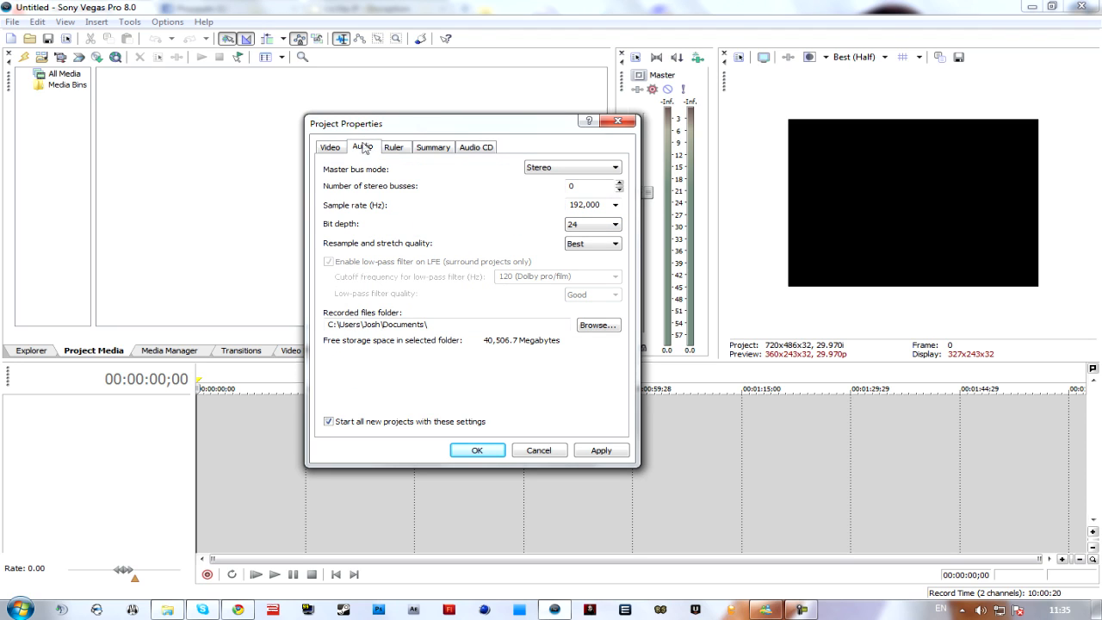
pyautogui.click(557, 170)
pyautogui.click(557, 169)
pyautogui.click(557, 169)
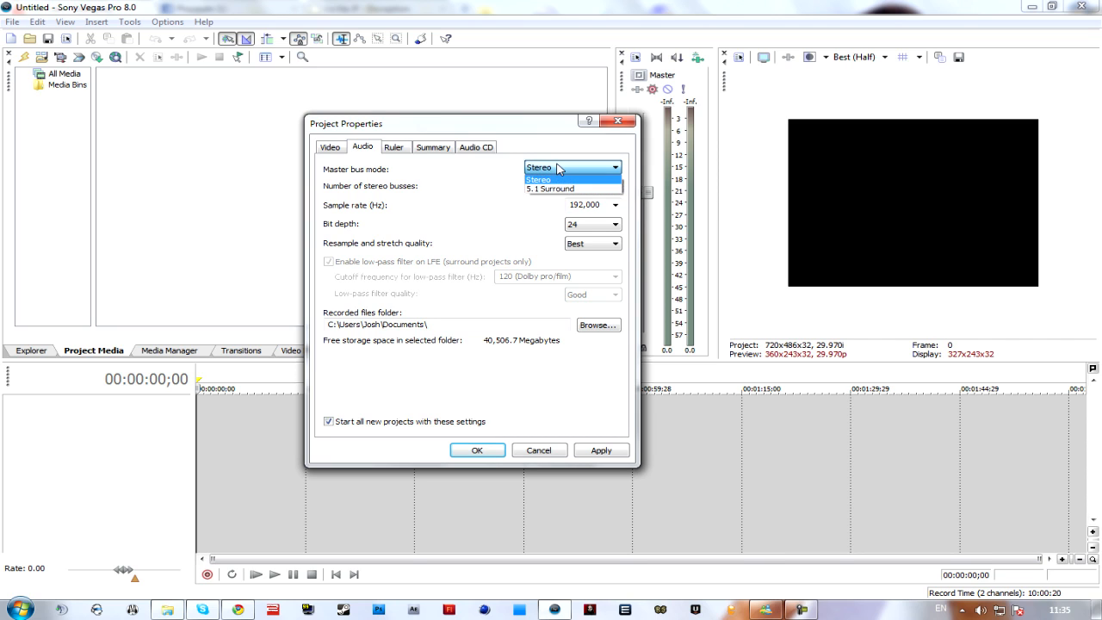
pyautogui.click(546, 195)
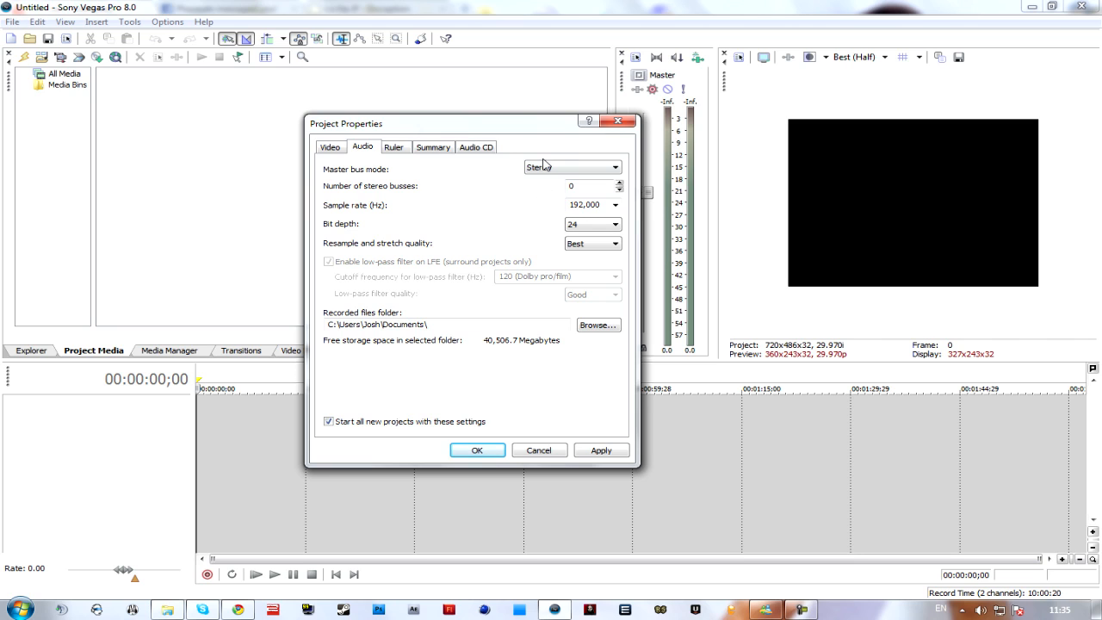
pyautogui.click(615, 204)
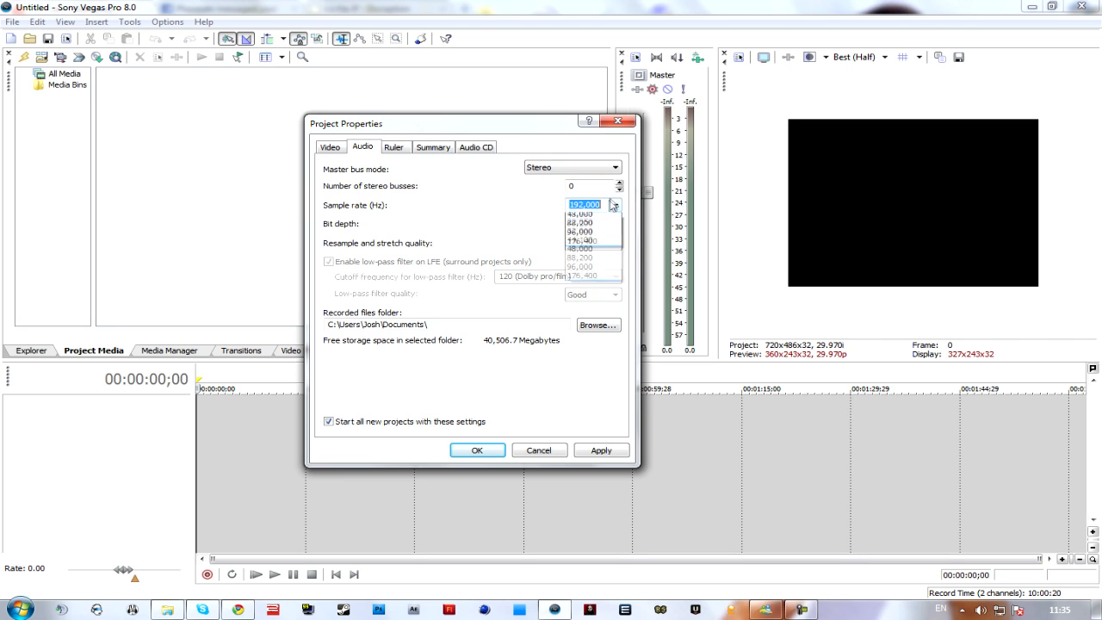
pyautogui.click(591, 254)
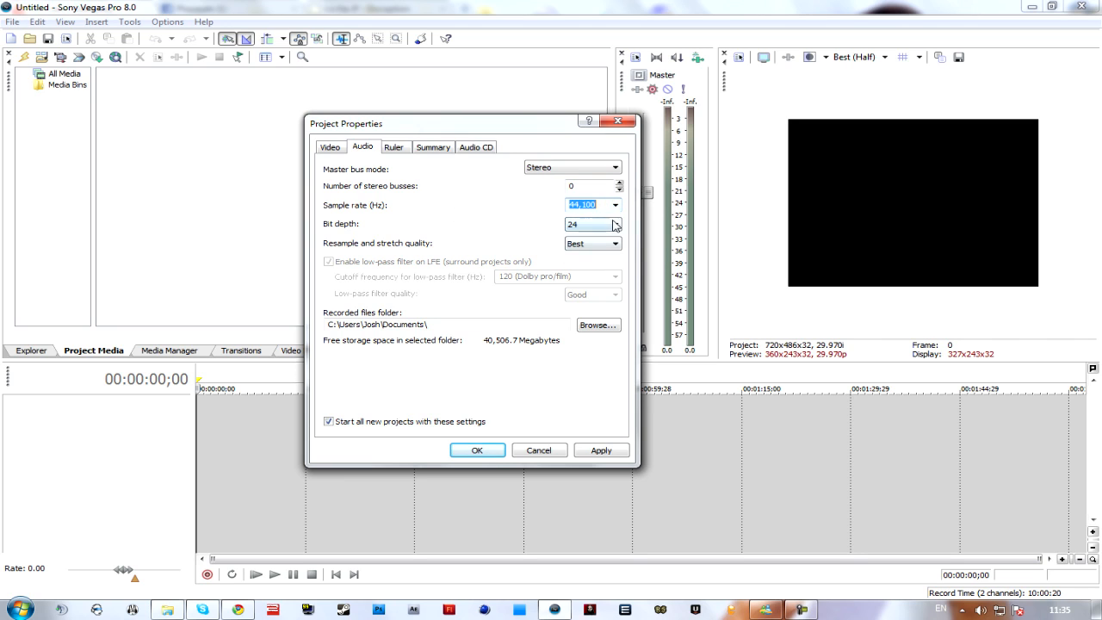
pyautogui.click(616, 207)
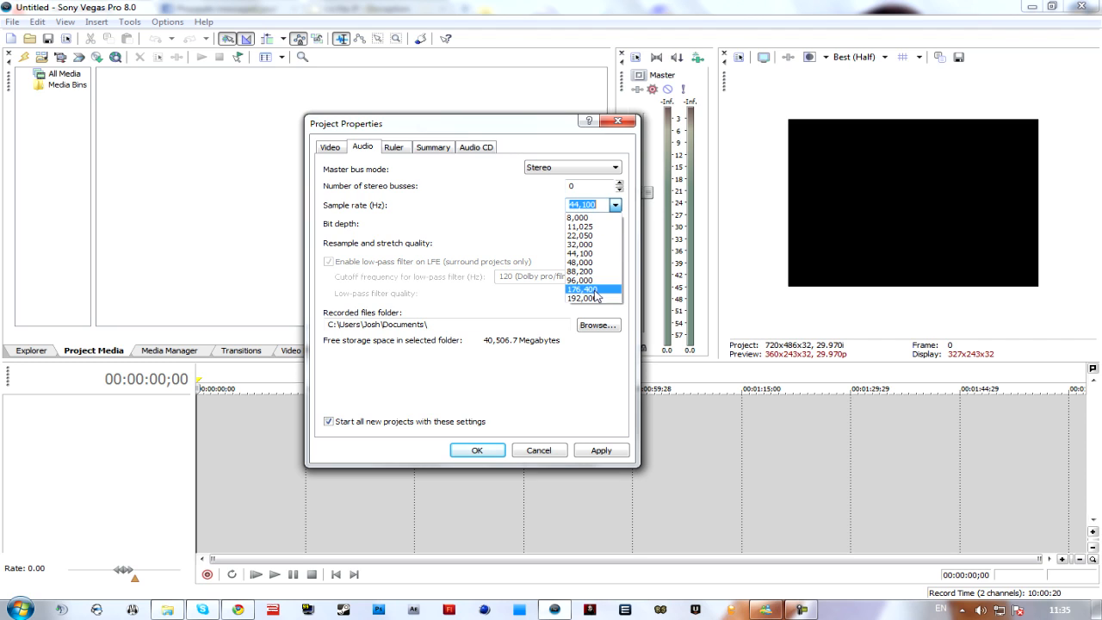
pyautogui.click(584, 299)
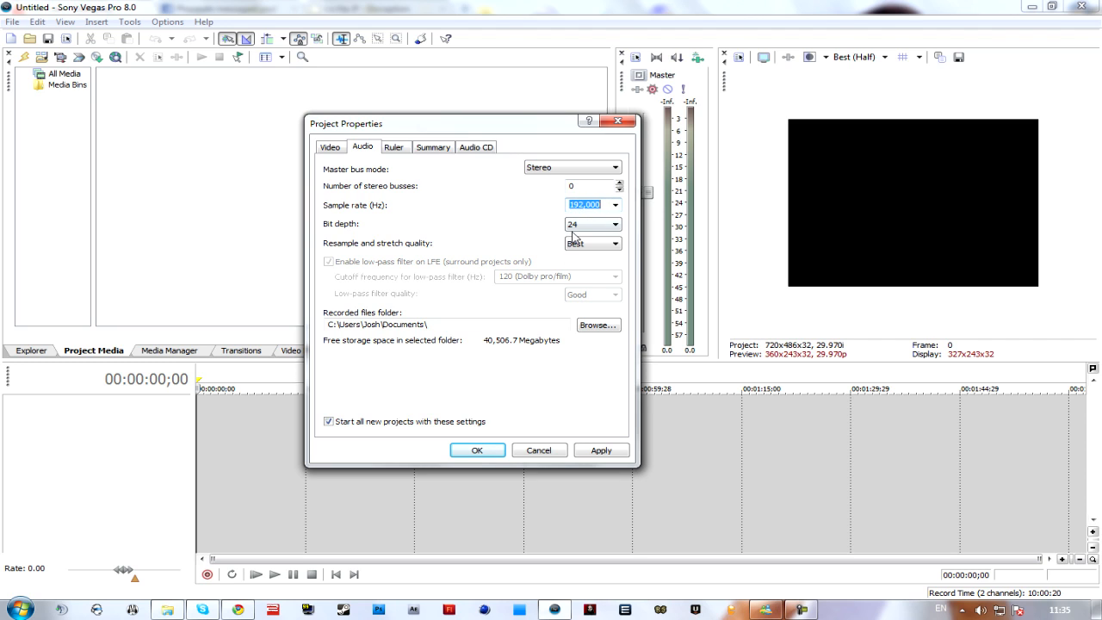
# Choose a 24 bit depth and Best resample and stretch quality, and apply the project properties
pyautogui.click(592, 224)
pyautogui.click(575, 260)
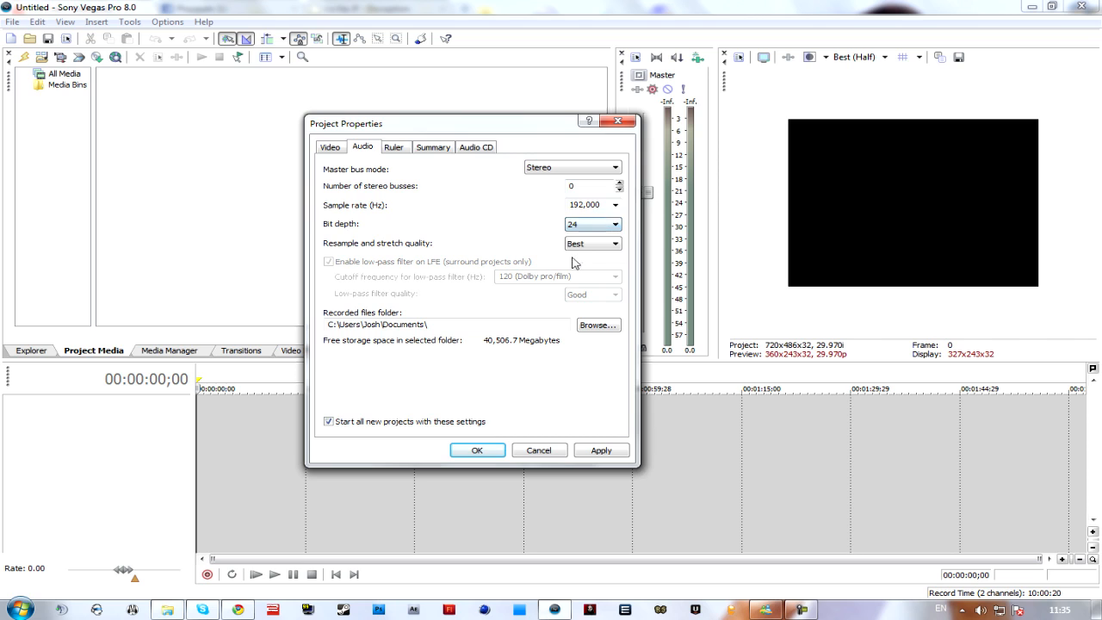
pyautogui.click(595, 244)
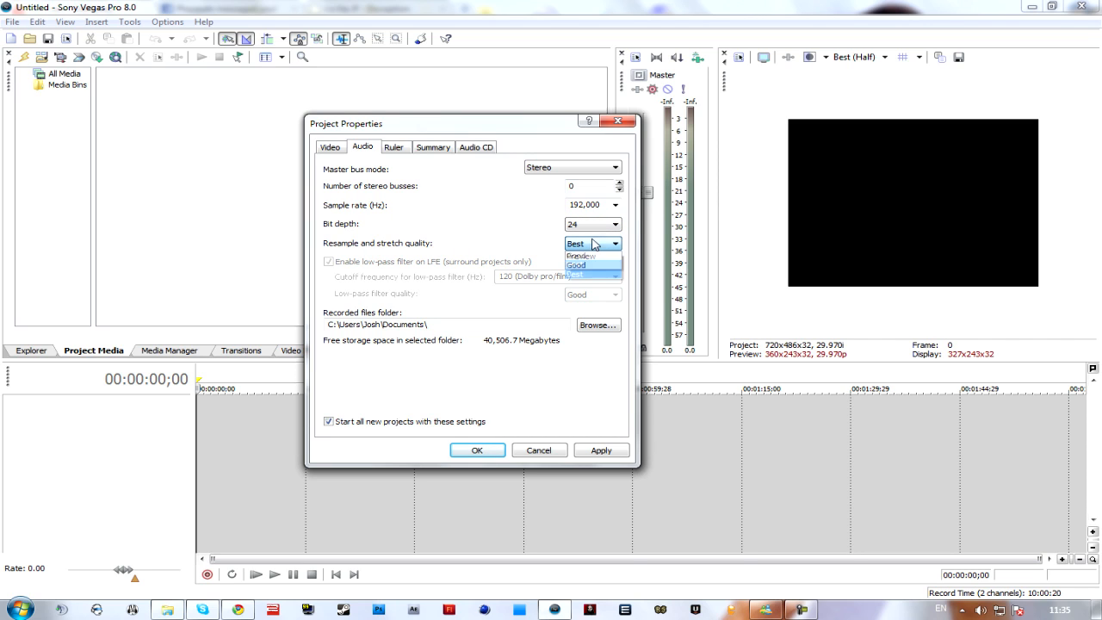
pyautogui.click(581, 282)
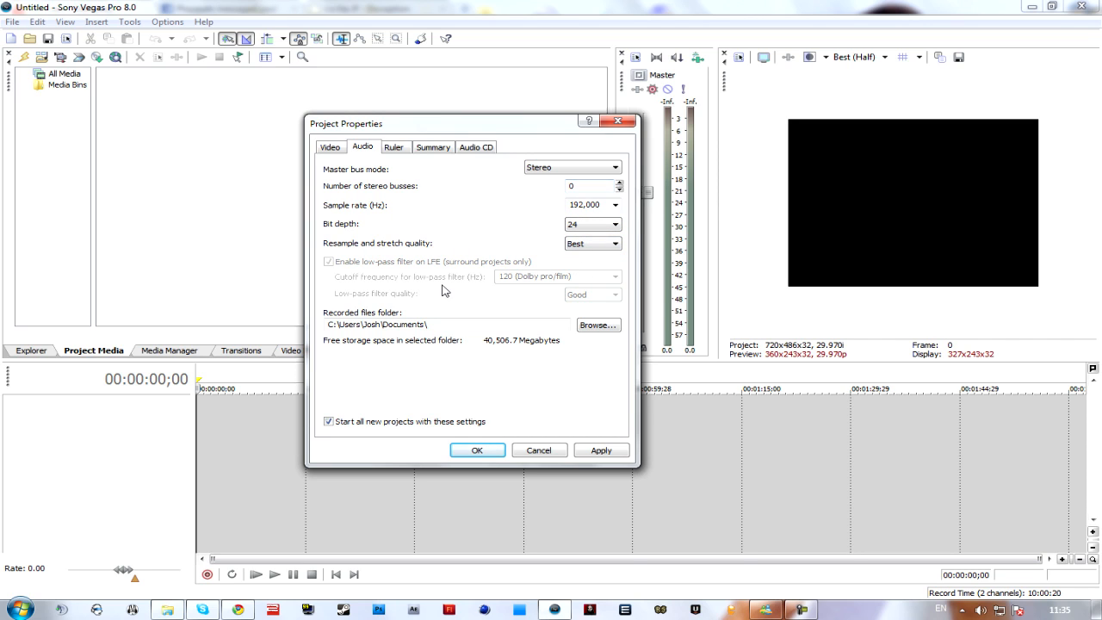
pyautogui.click(595, 453)
pyautogui.click(482, 450)
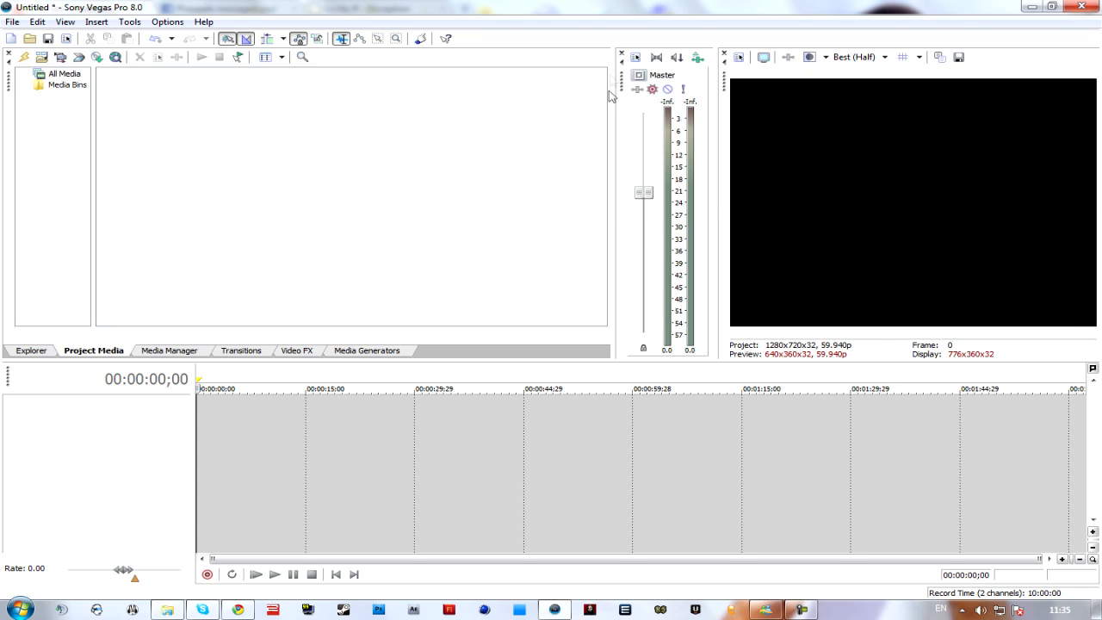
# Resize the workspace so the video preview is much wider, the project media area narrower and the timeline slightly taller
pyautogui.moveTo(648, 195); pyautogui.dragTo(339, 221)
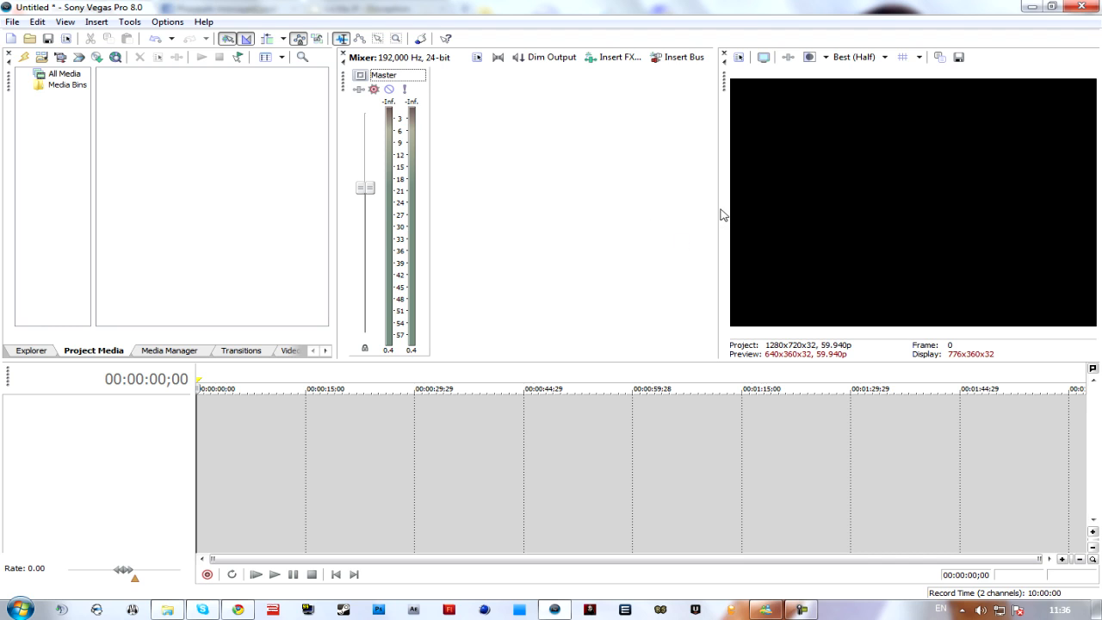
pyautogui.moveTo(718, 152); pyautogui.dragTo(482, 179)
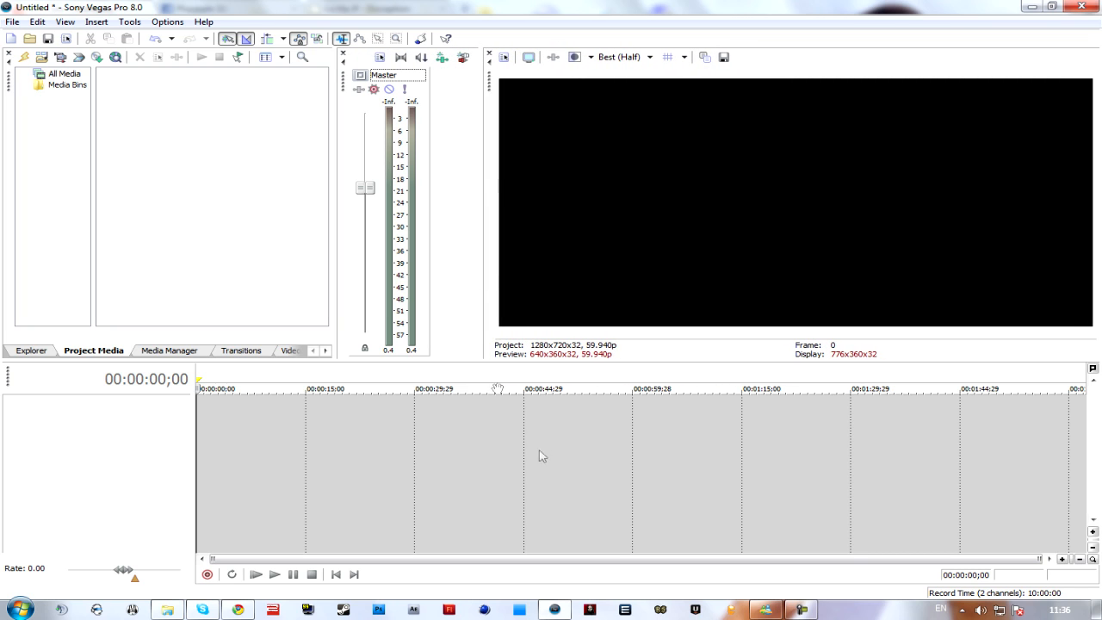
pyautogui.moveTo(551, 362)
pyautogui.mouseDown()
pyautogui.moveTo(545, 378)
pyautogui.moveTo(546, 343)
pyautogui.mouseUp()
pyautogui.moveTo(336, 236); pyautogui.dragTo(377, 244)
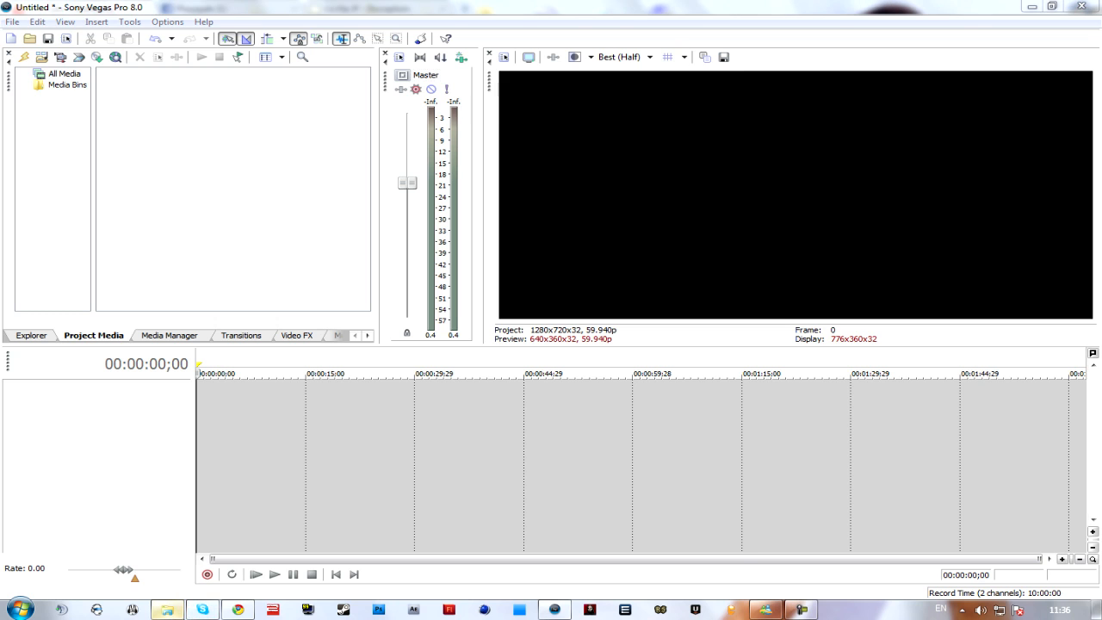
# Bring up the Footage folder and add the 1v5 clutch clip at the start of the timeline
pyautogui.click(167, 610)
pyautogui.moveTo(312, 75); pyautogui.dragTo(910, 80)
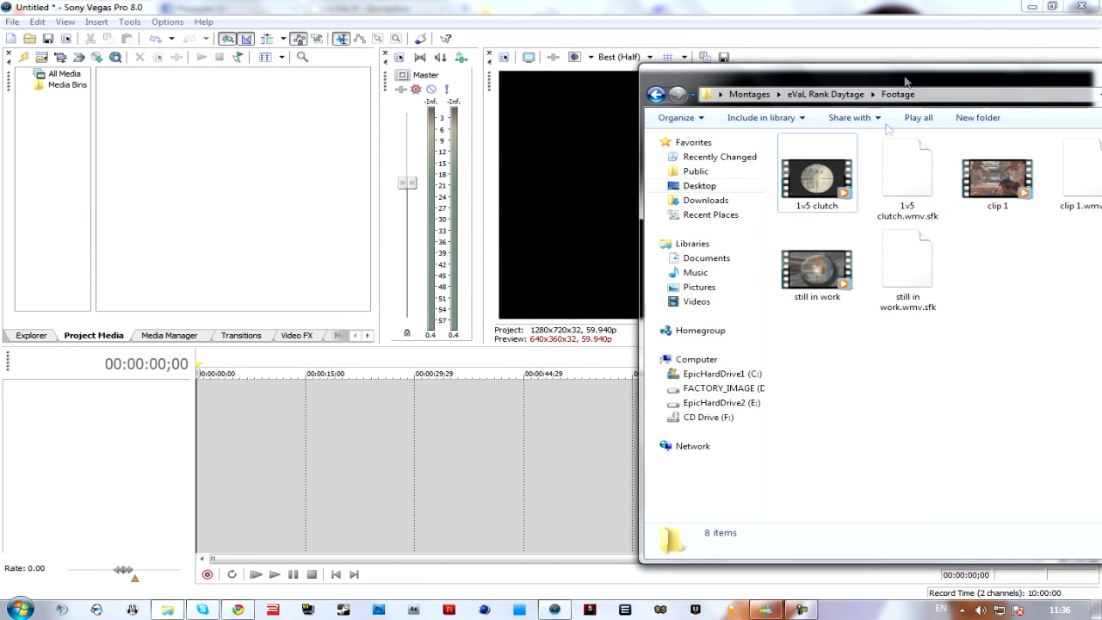
pyautogui.click(997, 177)
pyautogui.click(816, 181)
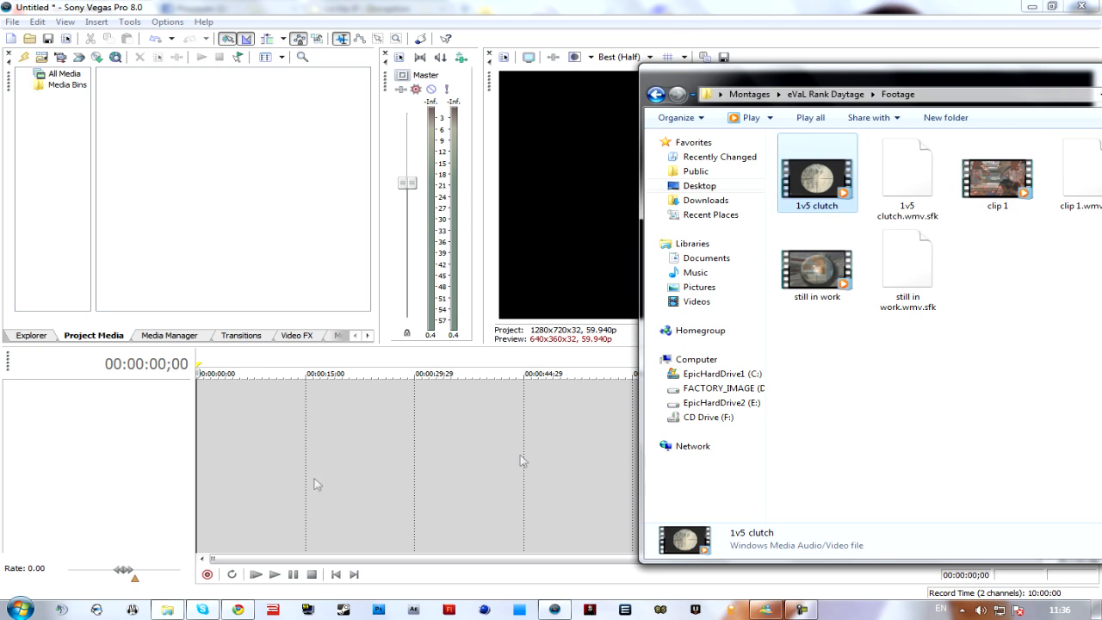
pyautogui.moveTo(839, 169); pyautogui.dragTo(208, 405)
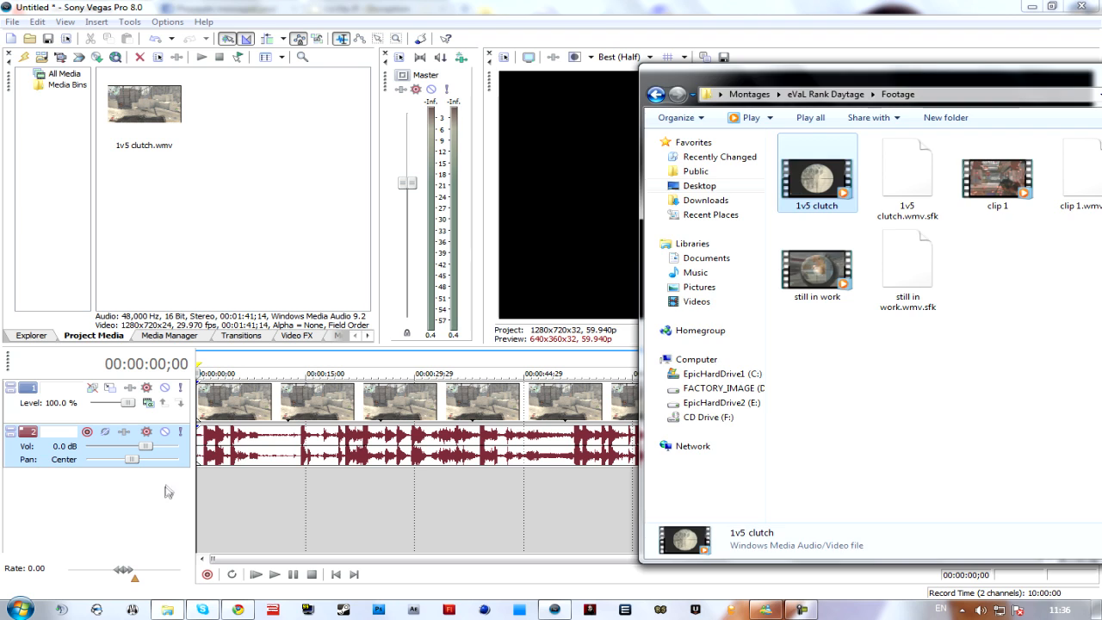
pyautogui.click(1016, 435)
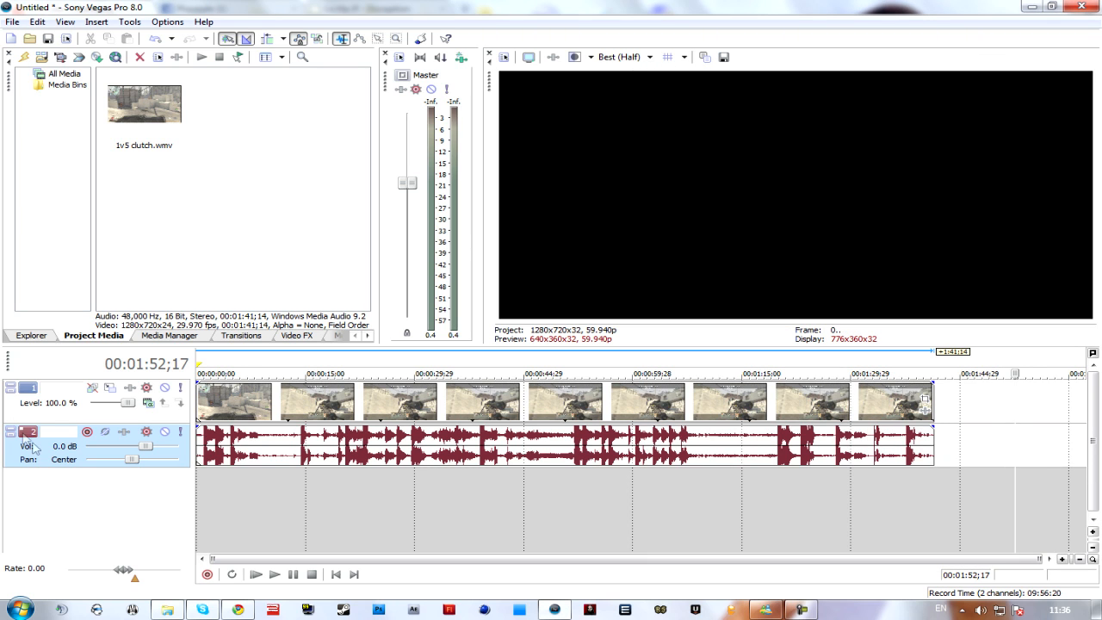
# Remove the clip's video event from its group with the audio and shift it about 12 seconds along its track
pyautogui.click(353, 406)
pyautogui.click(414, 406)
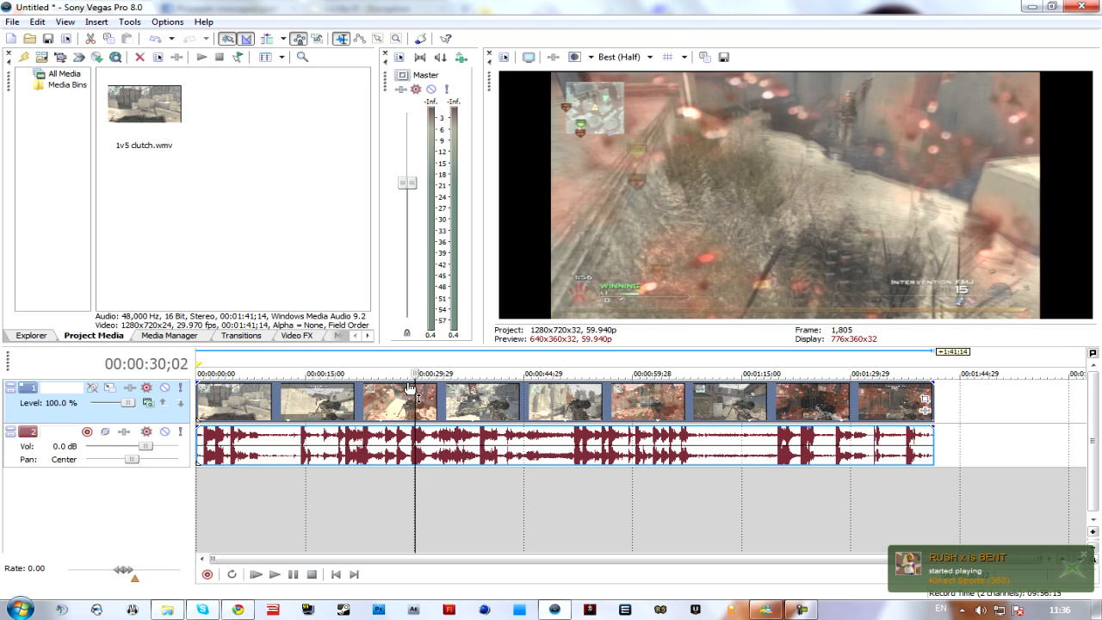
pyautogui.moveTo(450, 408); pyautogui.dragTo(509, 412)
pyautogui.rightClick(491, 400)
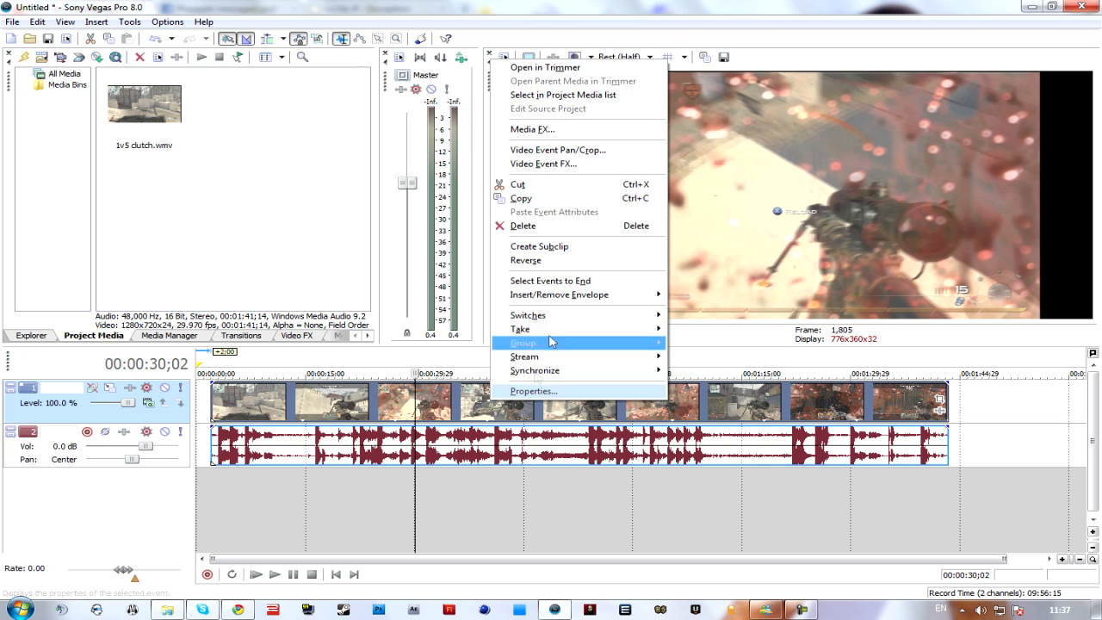
pyautogui.moveTo(548, 345)
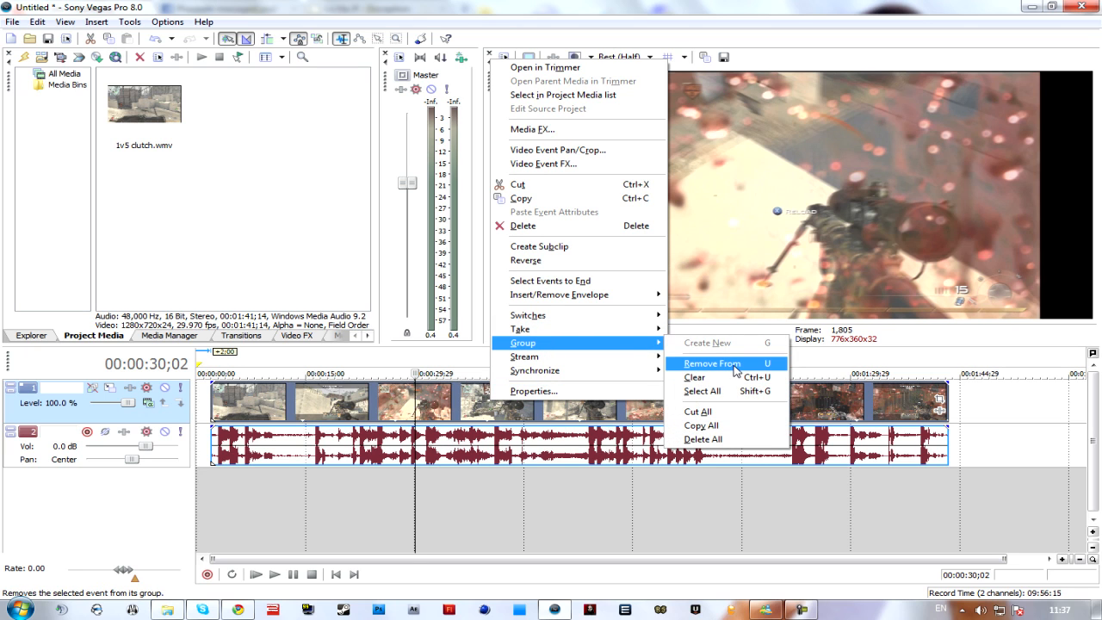
pyautogui.click(499, 413)
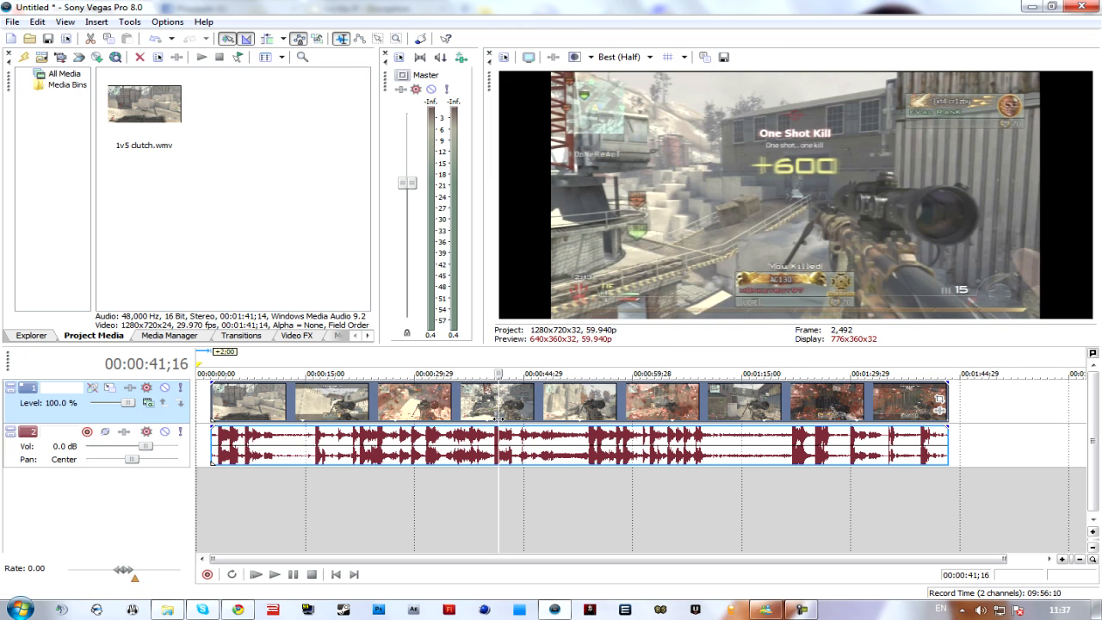
pyautogui.moveTo(321, 413); pyautogui.dragTo(410, 412)
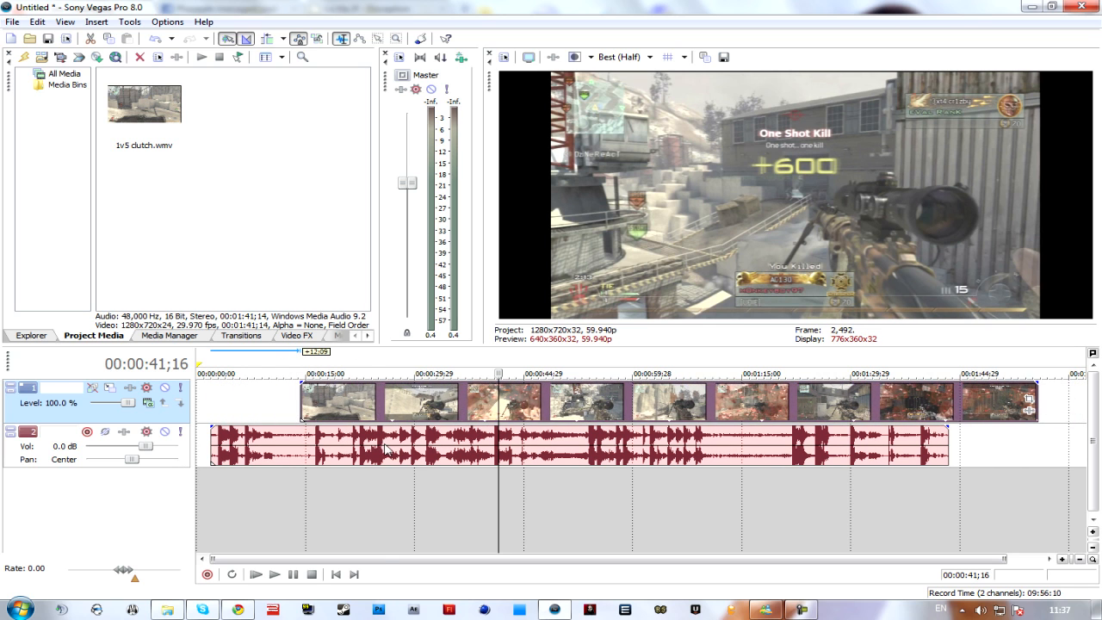
# Delete the separated audio event along with its track, and move the video event back to the timeline's start
pyautogui.click(384, 444)
pyautogui.press('Delete')
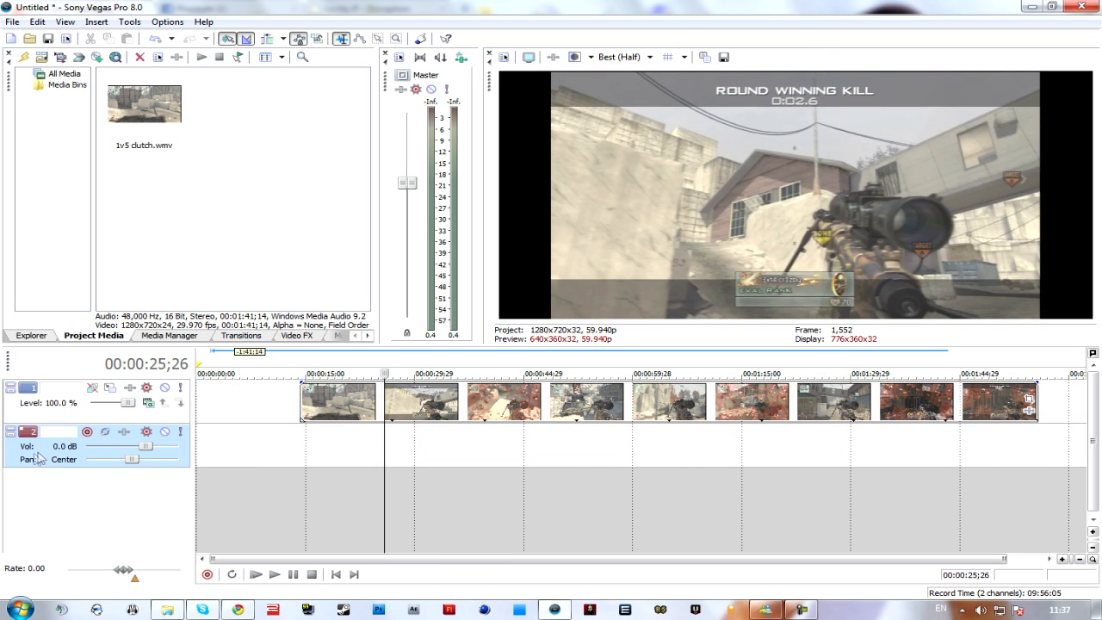
pyautogui.press('Delete')
pyautogui.moveTo(419, 422); pyautogui.dragTo(299, 429)
pyautogui.click(414, 445)
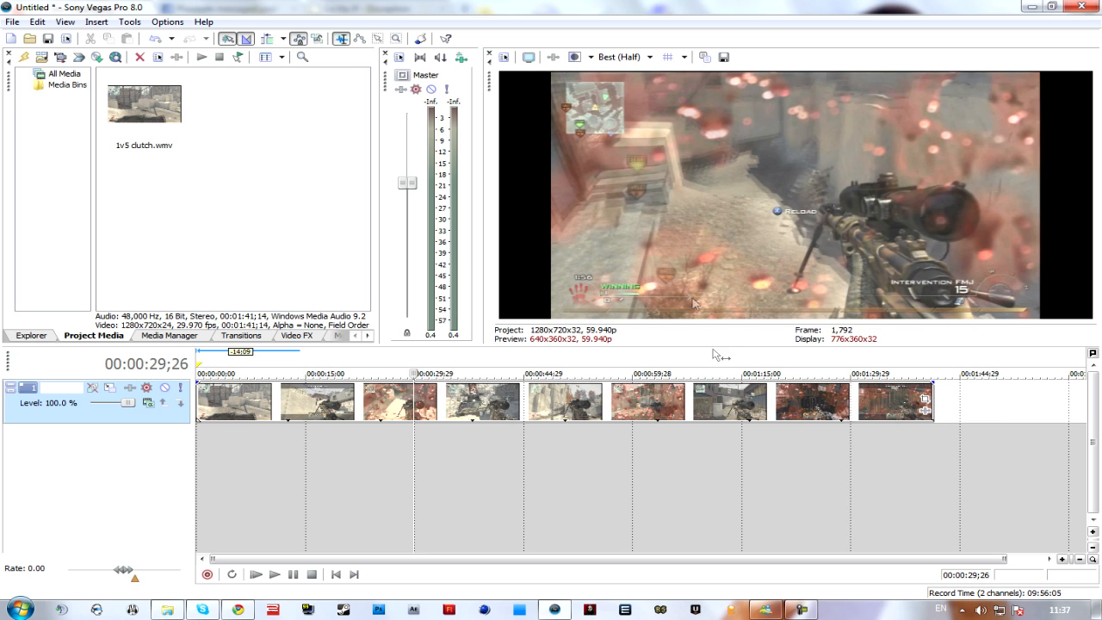
# Disable Maintain aspect ratio in the video event's properties
pyautogui.rightClick(564, 415)
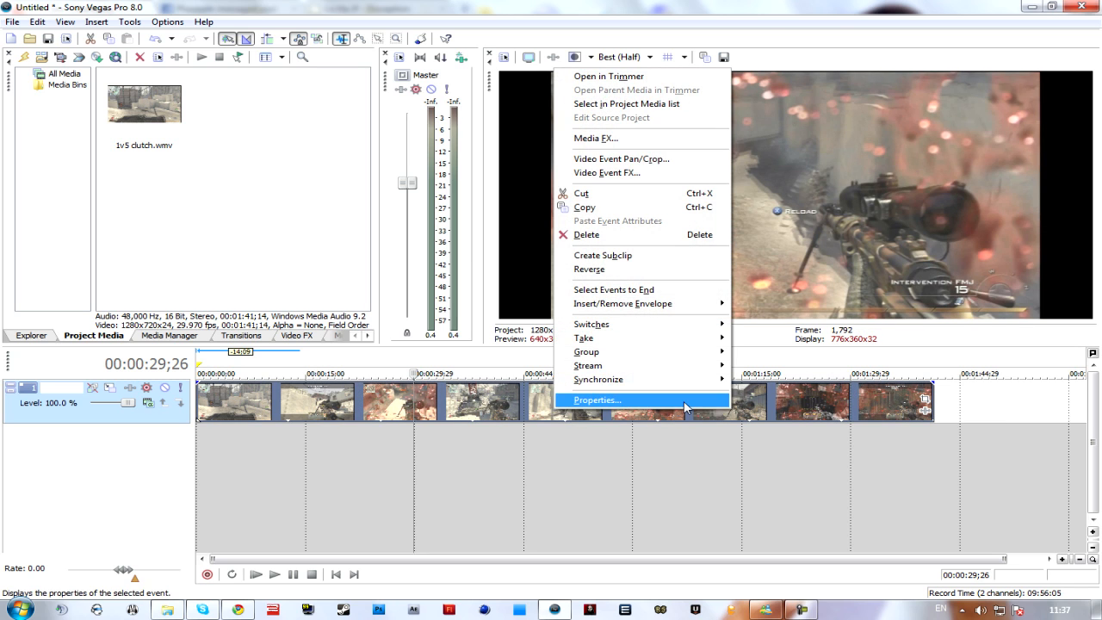
pyautogui.click(684, 405)
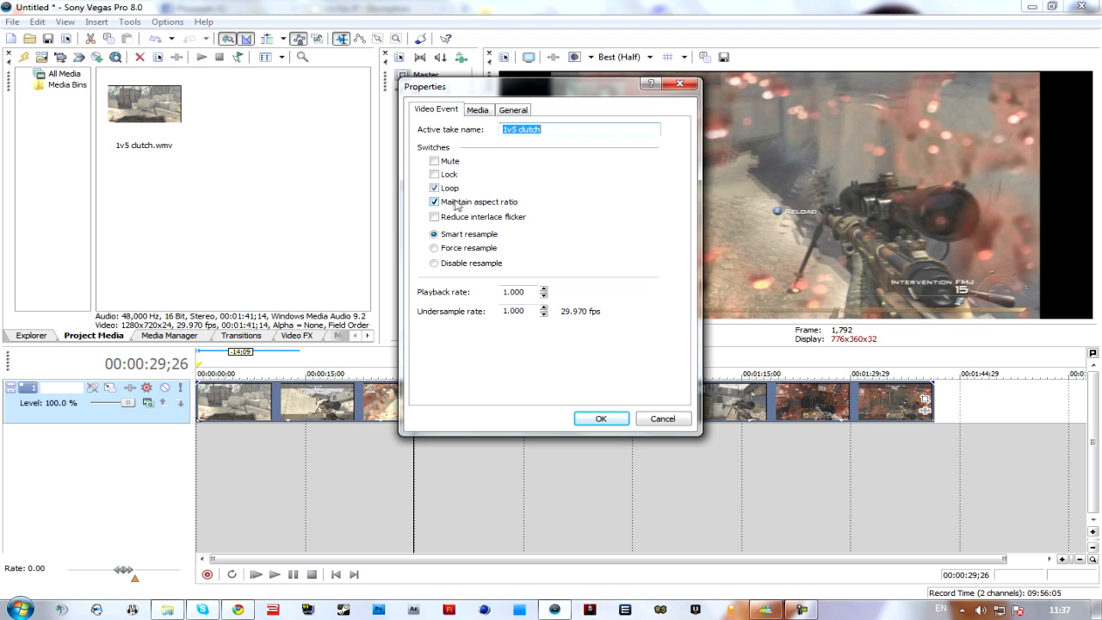
pyautogui.click(442, 204)
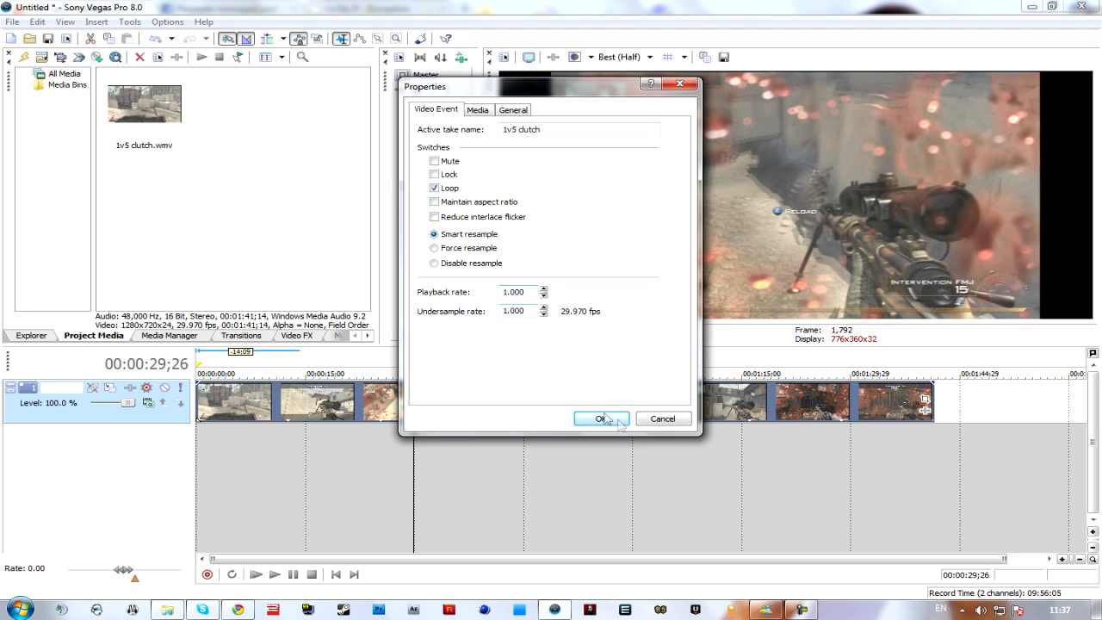
pyautogui.click(601, 418)
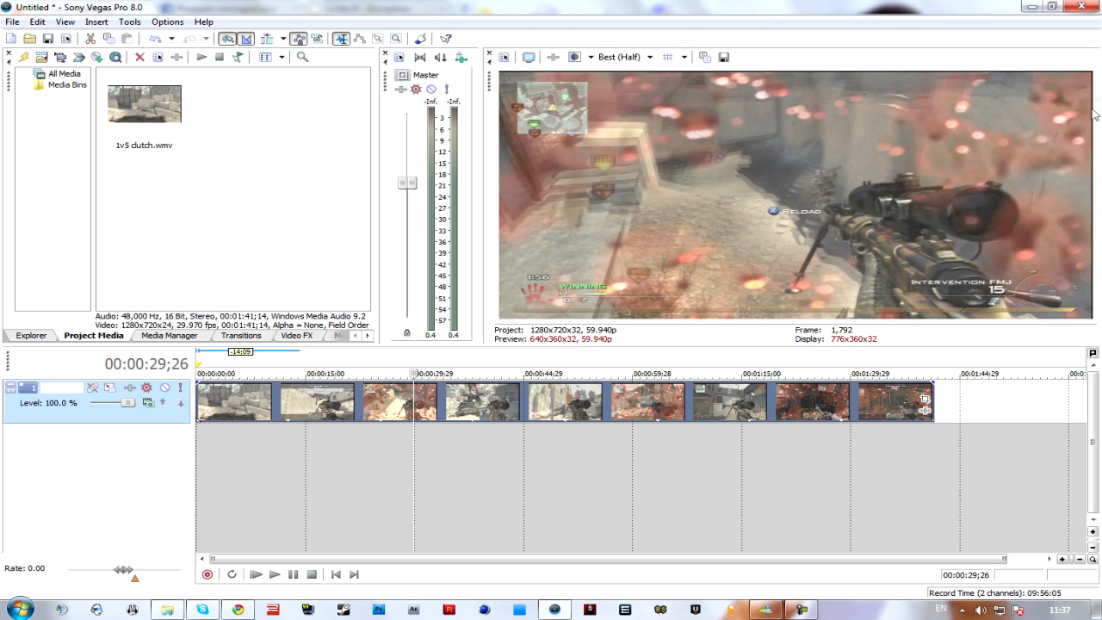
# Open Event Pan/Crop for the clip and shrink the crop frame slightly inside the picture's edges
pyautogui.click(924, 402)
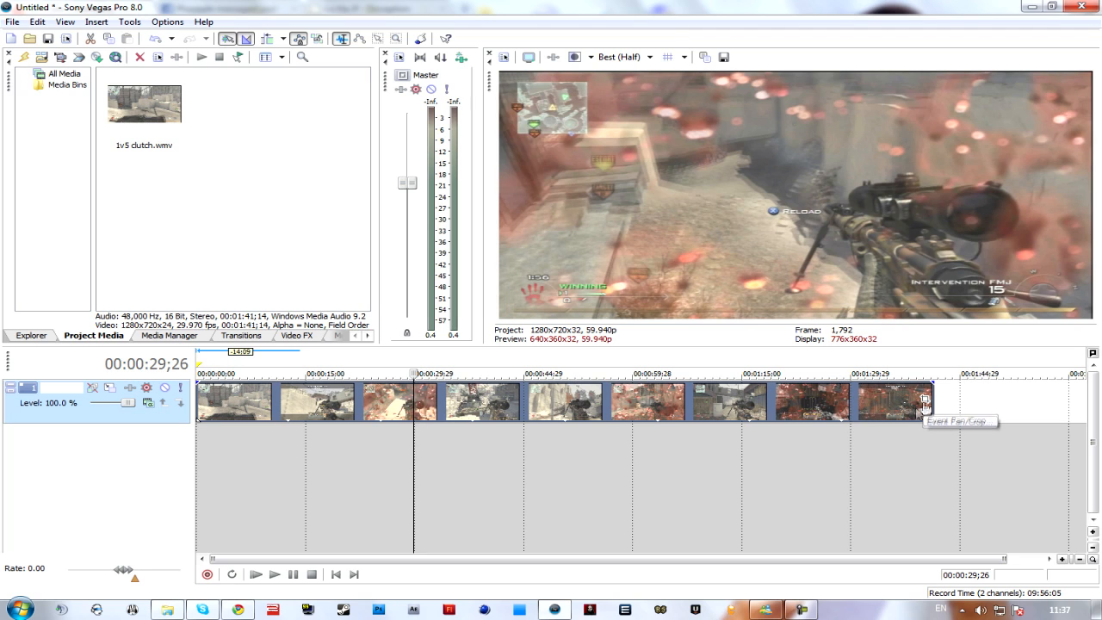
pyautogui.scroll(-1, 915, 407)
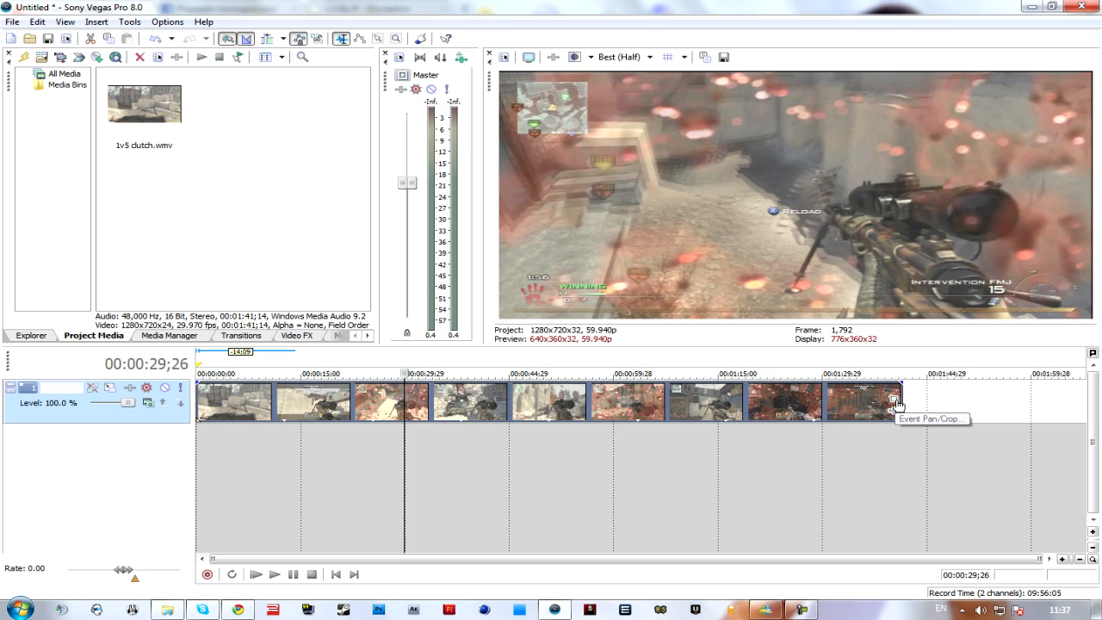
pyautogui.click(892, 399)
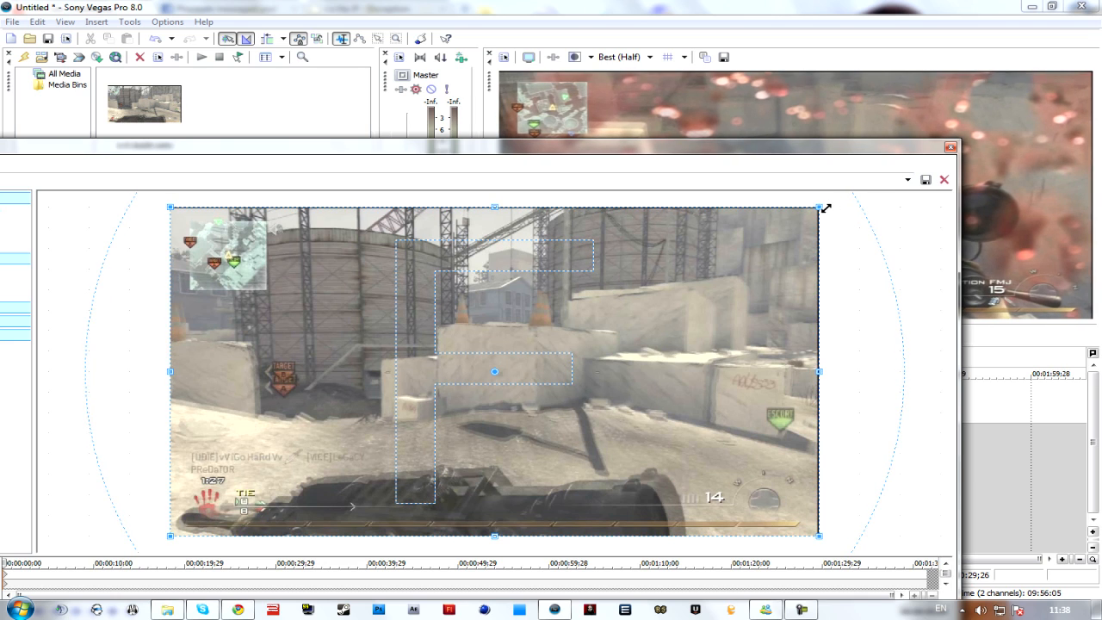
pyautogui.moveTo(825, 207); pyautogui.dragTo(822, 210)
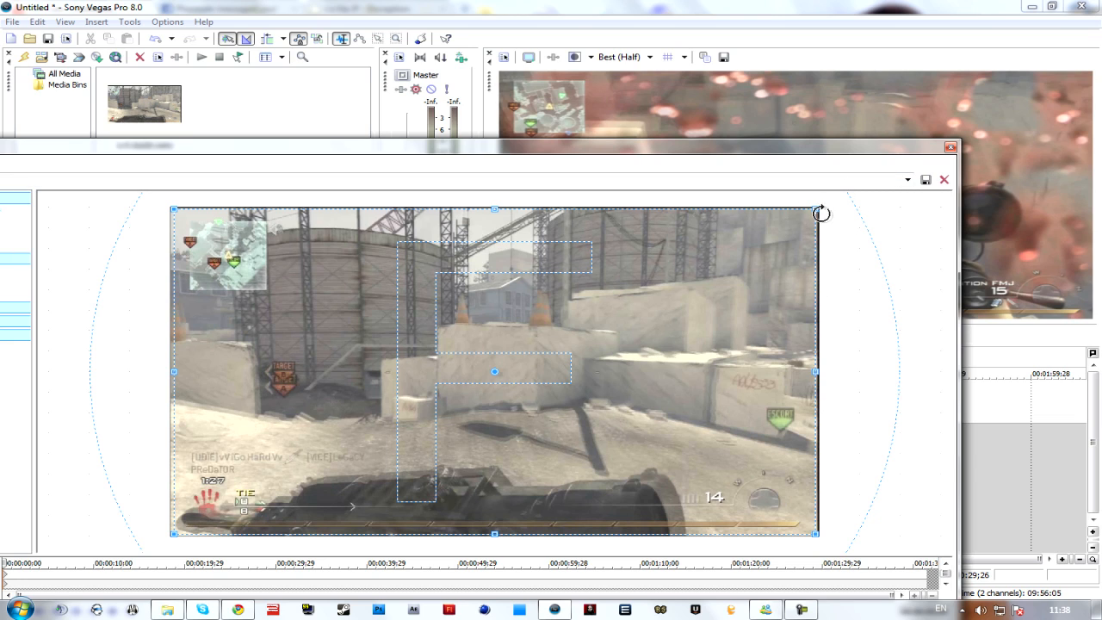
# Try a tight centred crop of about 341 × 192 on the clip
pyautogui.moveTo(814, 208); pyautogui.dragTo(666, 326)
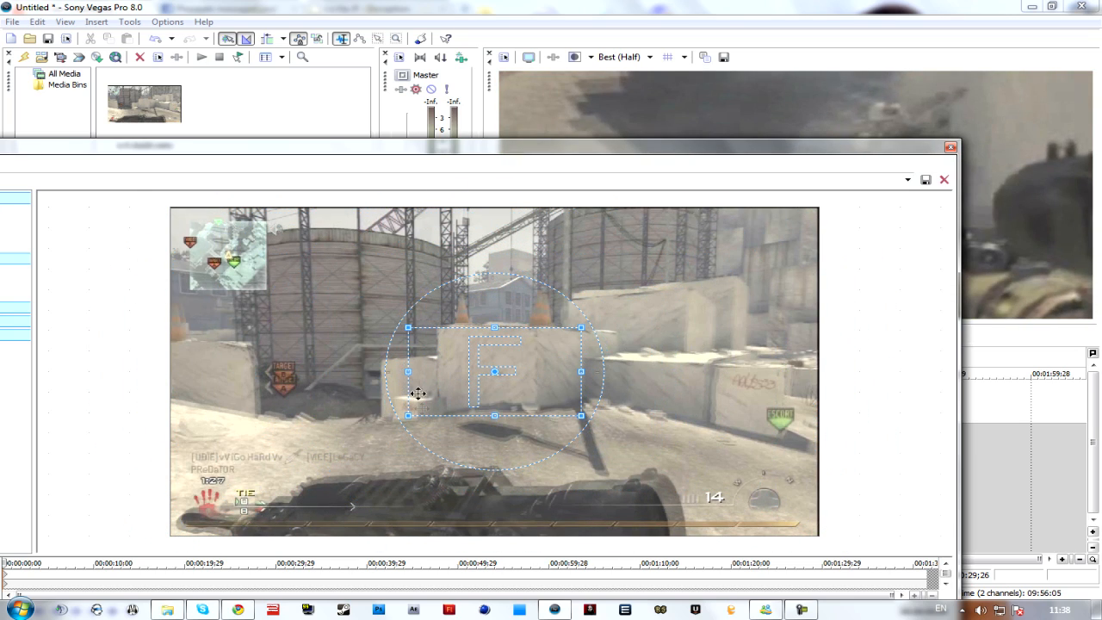
pyautogui.moveTo(617, 150); pyautogui.dragTo(668, 83)
pyautogui.click(49, 513)
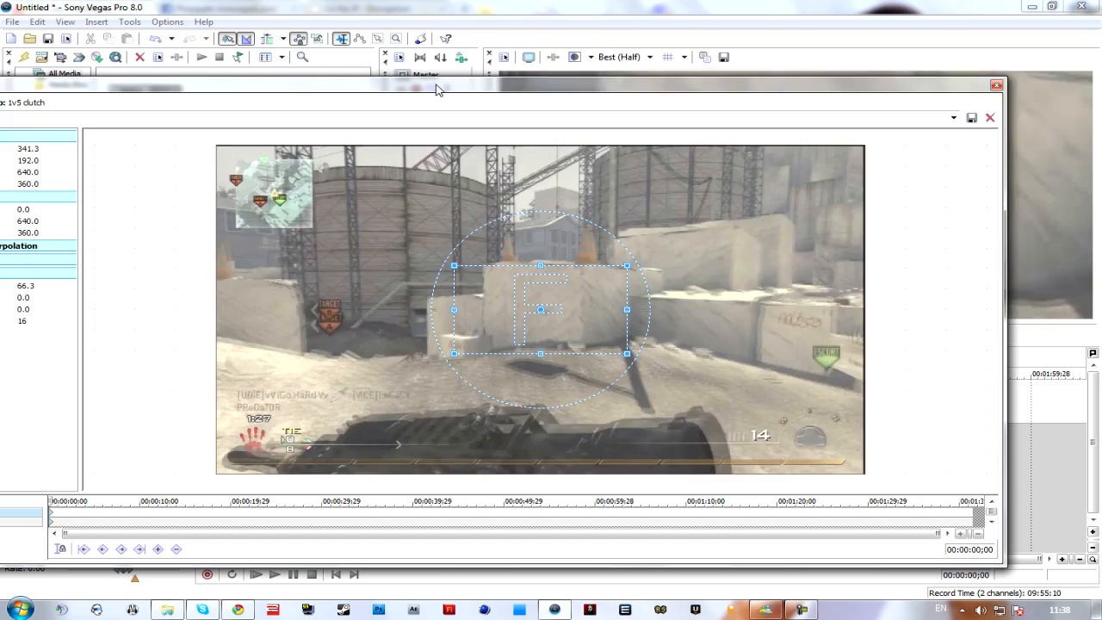
# Enlarge the crop frame to about 1,258 × 708, just inside the picture's edges, and close the pan/crop settings
pyautogui.moveTo(433, 83); pyautogui.dragTo(457, 107)
pyautogui.moveTo(641, 288); pyautogui.dragTo(872, 169)
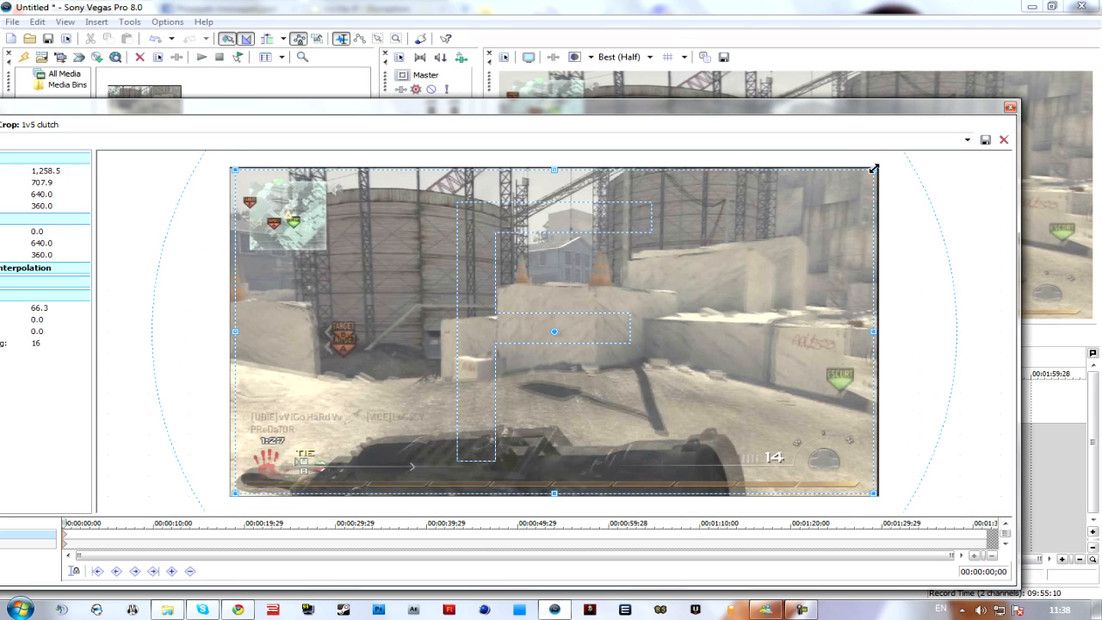
pyautogui.click(1010, 107)
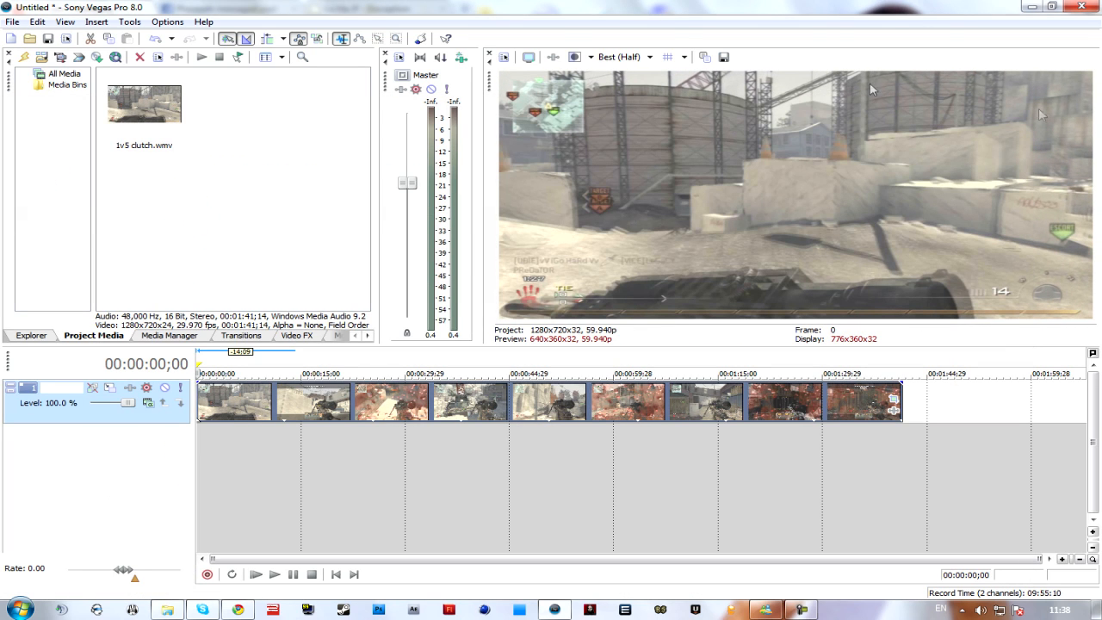
# Check the cropped clip at several points along the timeline and play it from about 19 seconds
pyautogui.click(243, 439)
pyautogui.click(322, 428)
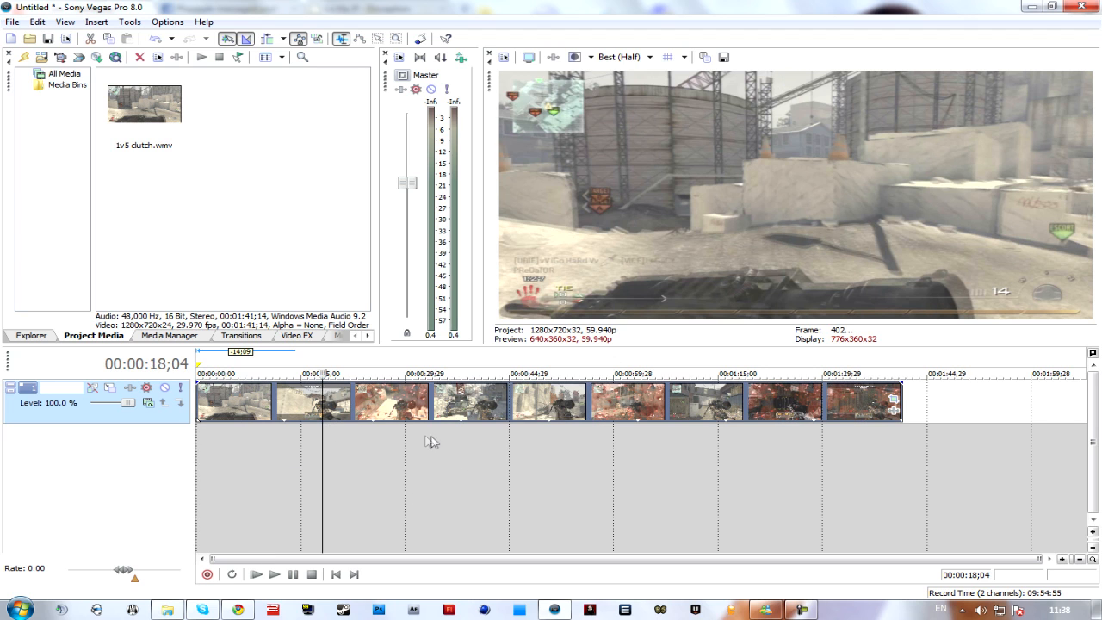
pyautogui.click(431, 434)
pyautogui.click(786, 435)
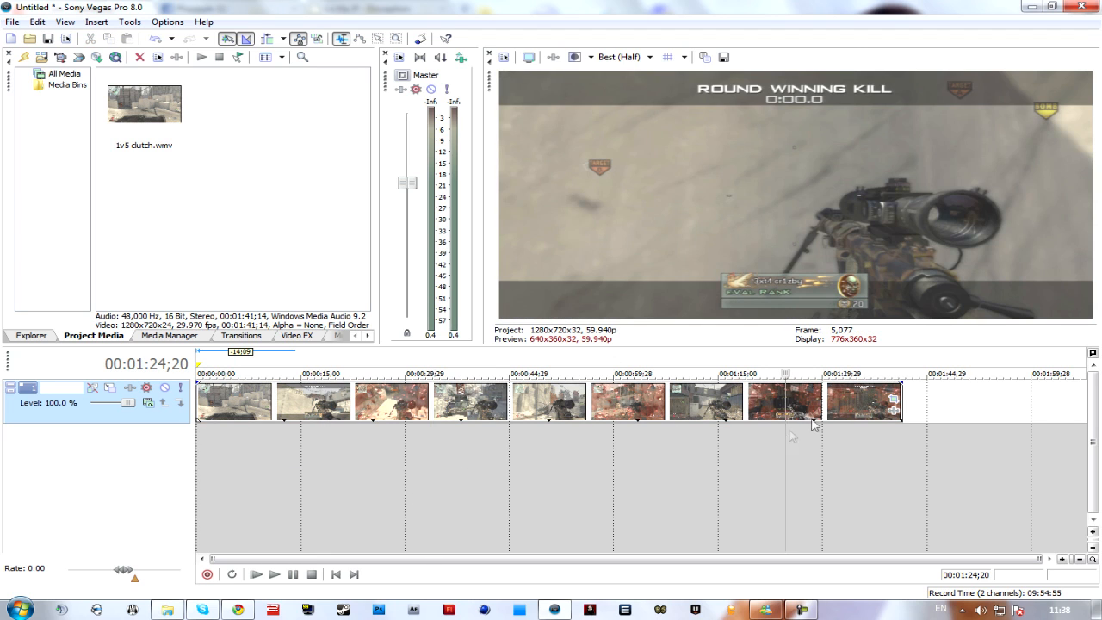
pyautogui.click(277, 438)
pyautogui.click(556, 484)
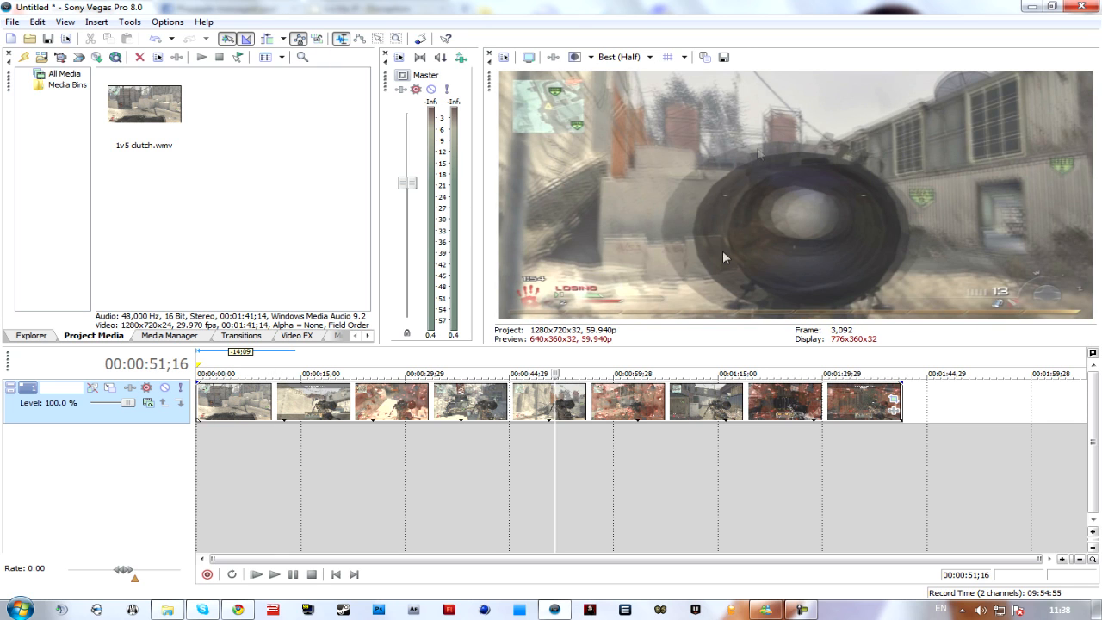
pyautogui.click(479, 457)
pyautogui.click(335, 457)
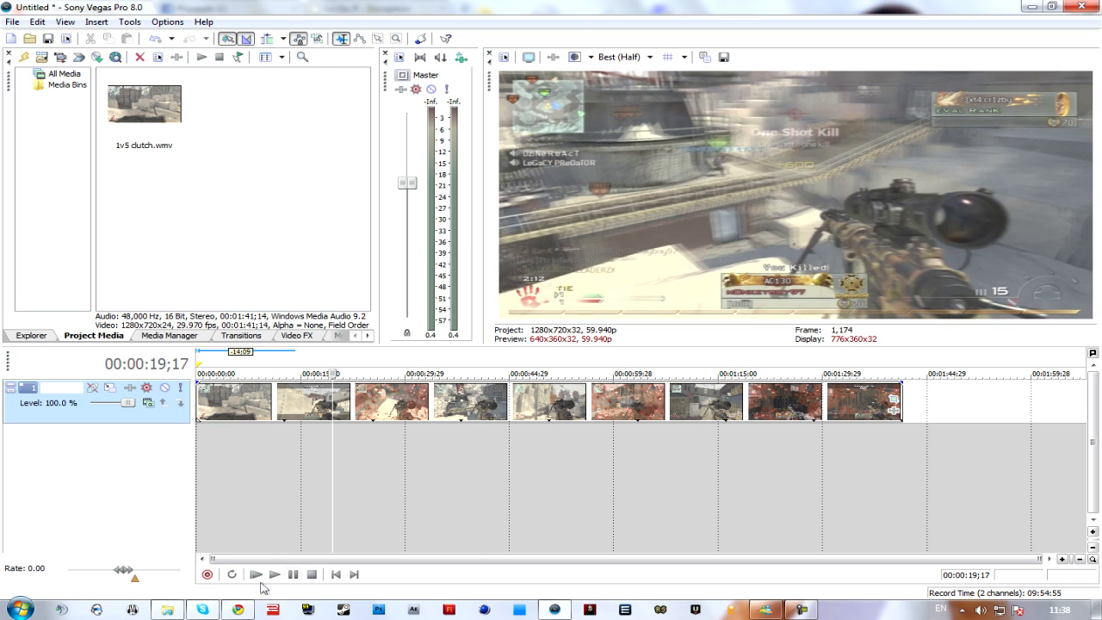
pyautogui.click(274, 575)
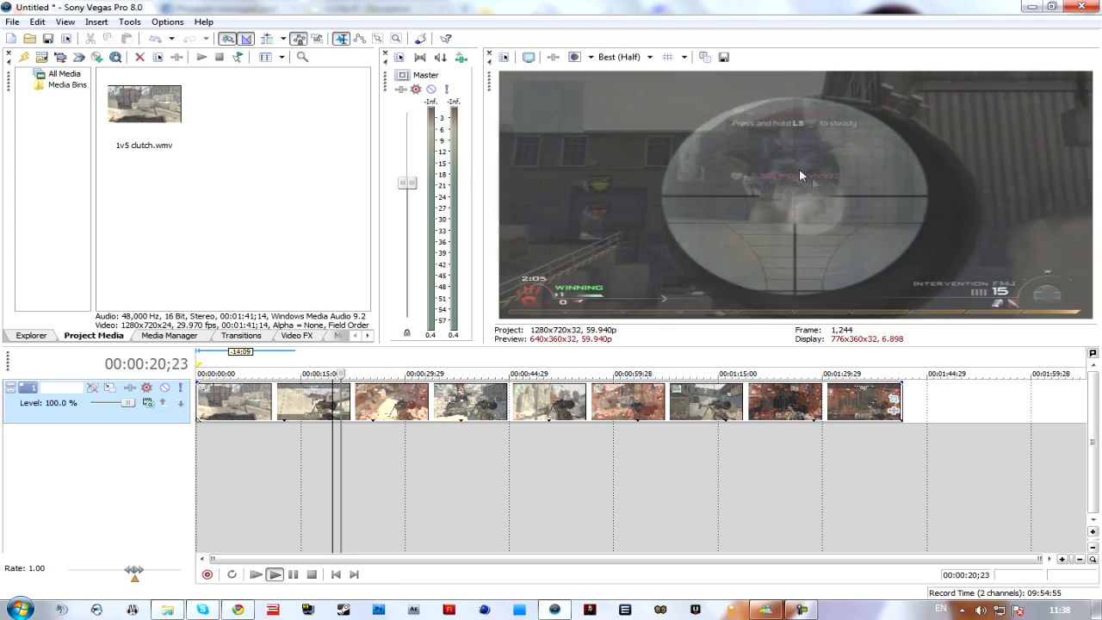
pyautogui.click(299, 574)
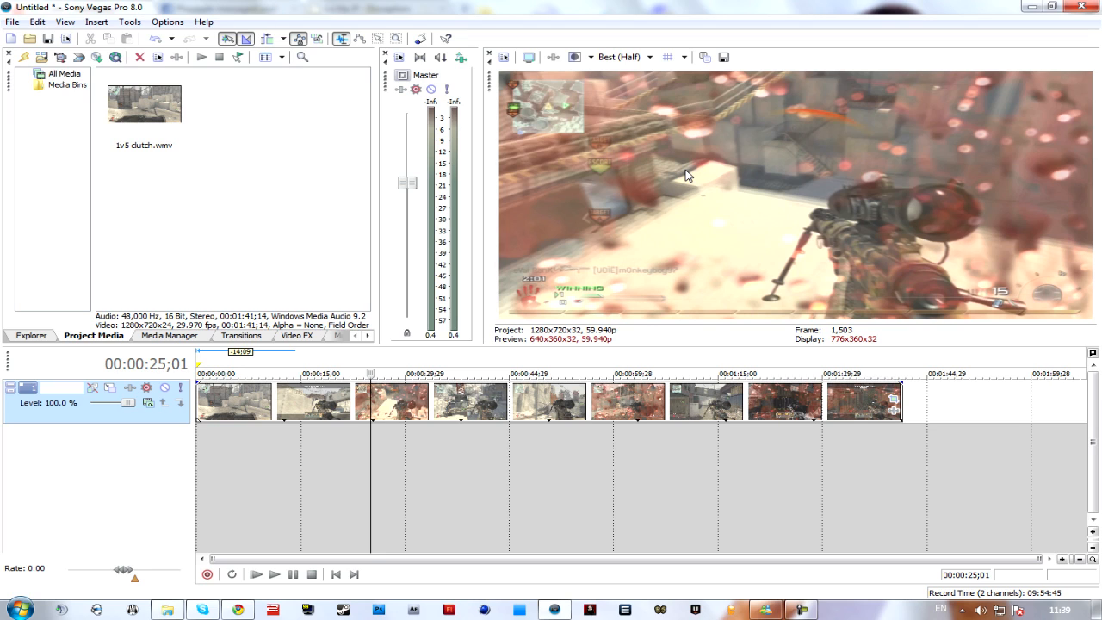
# Set the video preview quality to Draft (Half) and play the clip
pyautogui.click(625, 57)
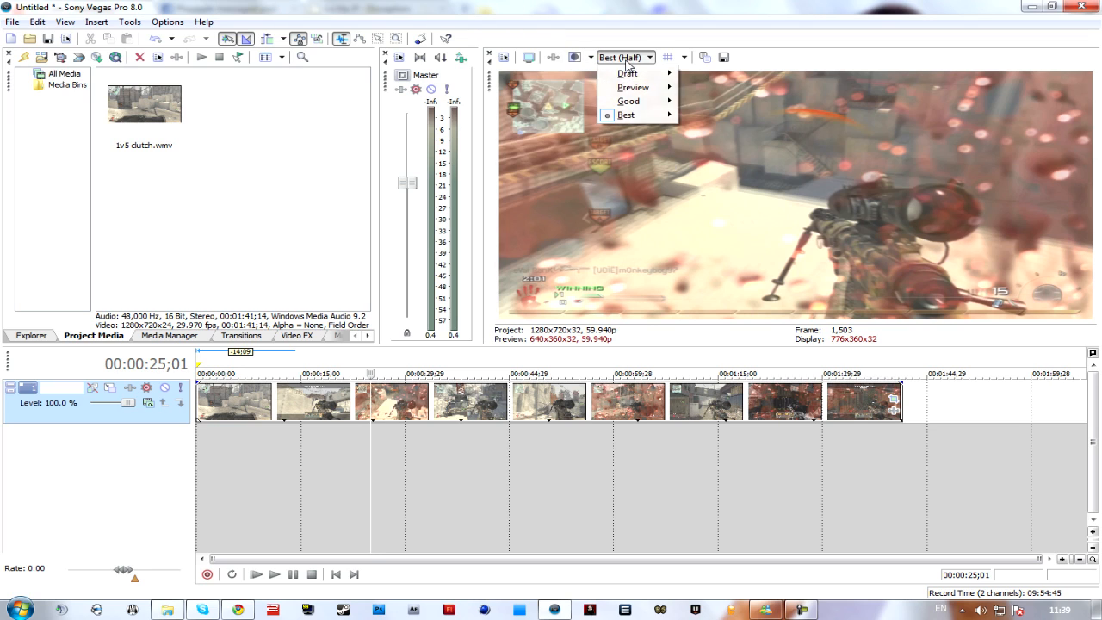
pyautogui.moveTo(636, 78)
pyautogui.click(625, 57)
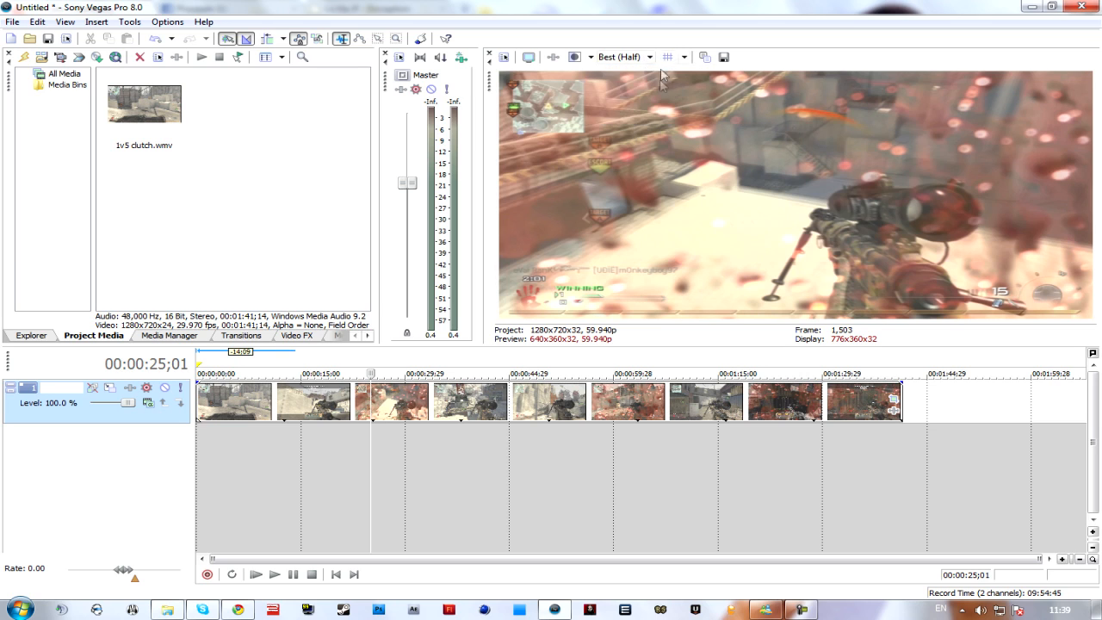
pyautogui.click(625, 57)
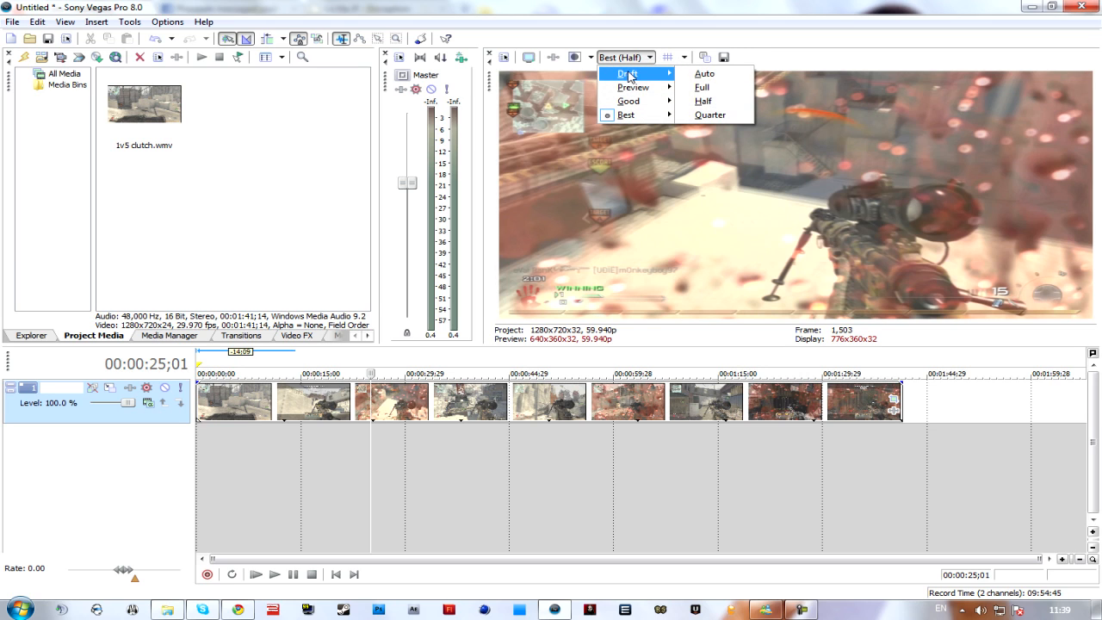
pyautogui.click(706, 100)
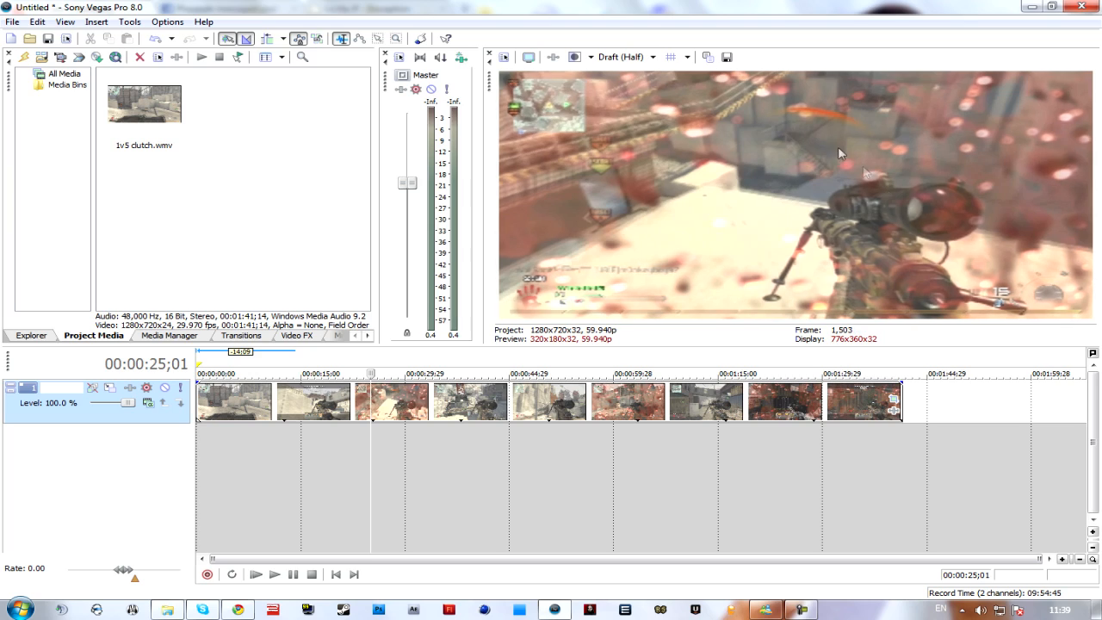
pyautogui.click(274, 574)
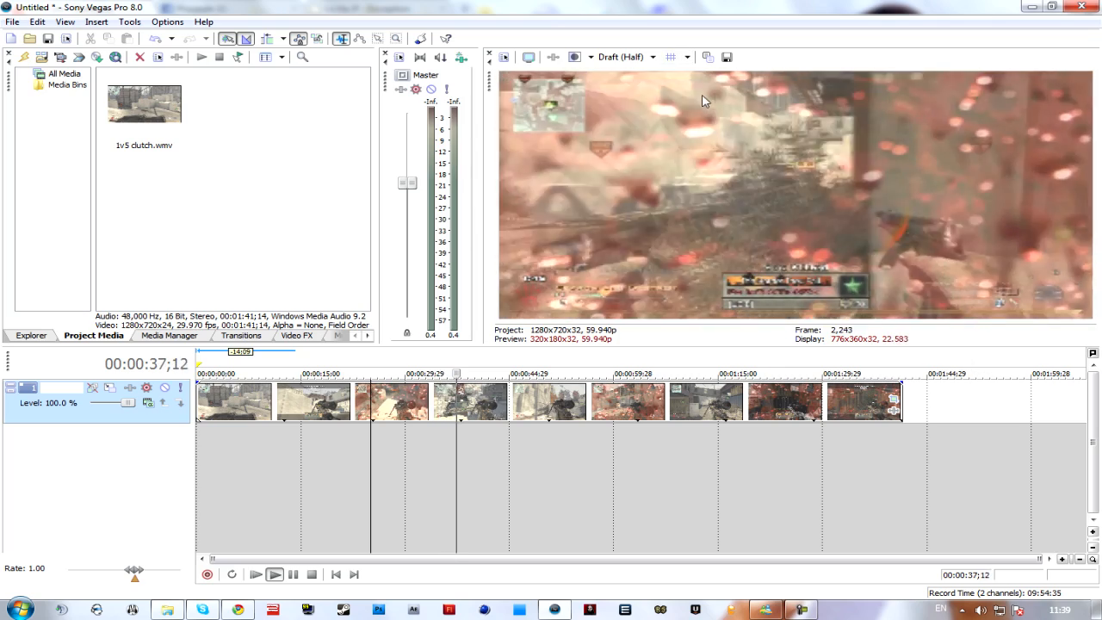
# Try the Draft (Quarter) preview quality while the clip plays
pyautogui.click(624, 57)
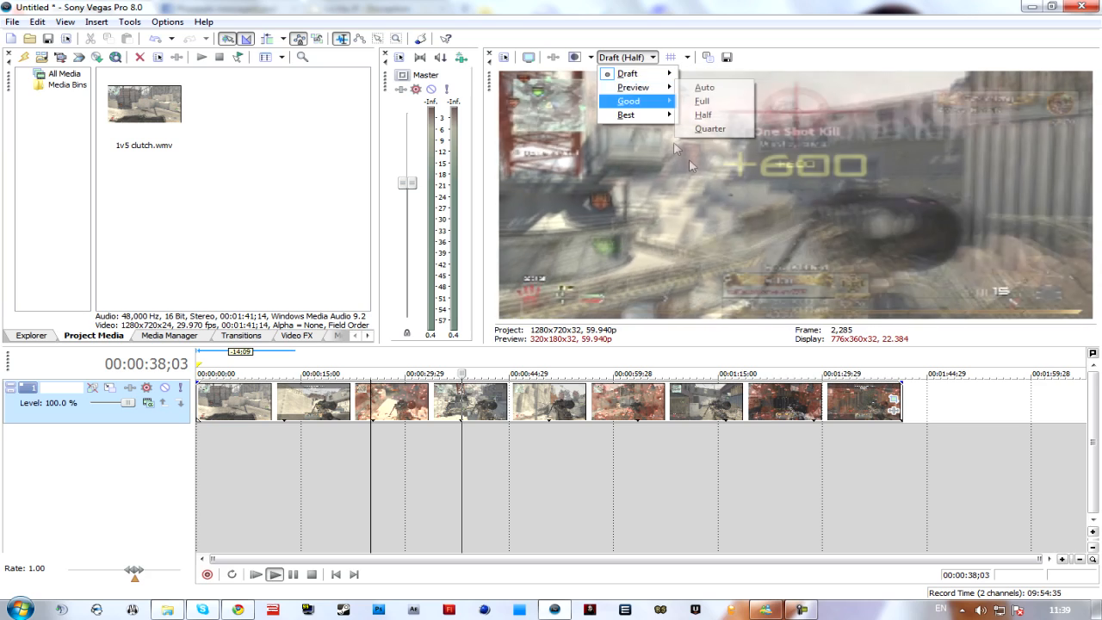
pyautogui.moveTo(659, 76)
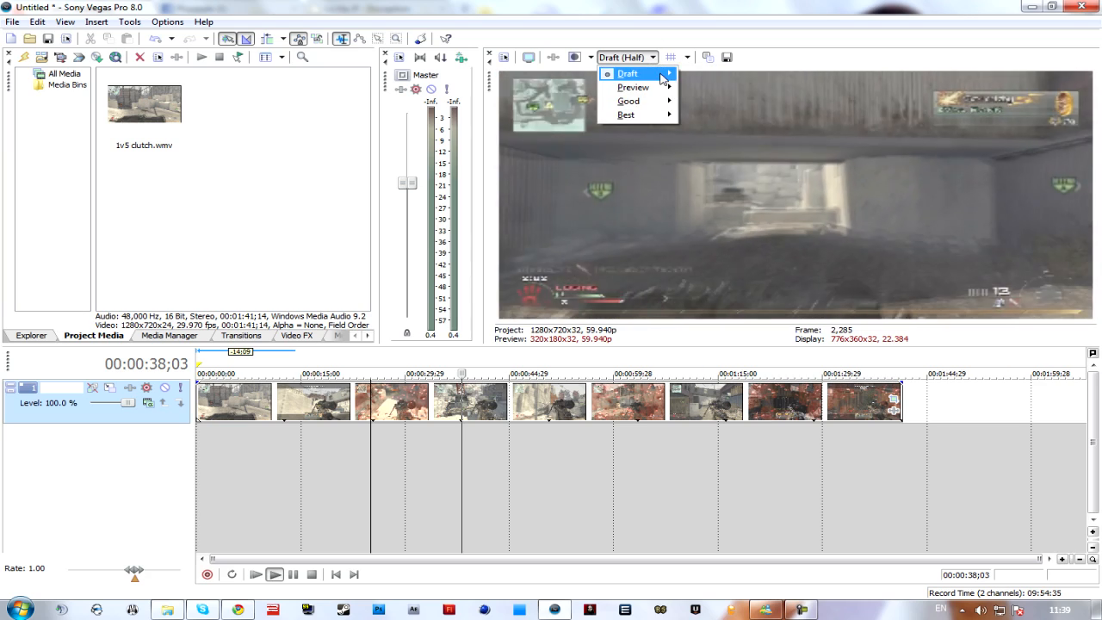
pyautogui.click(708, 116)
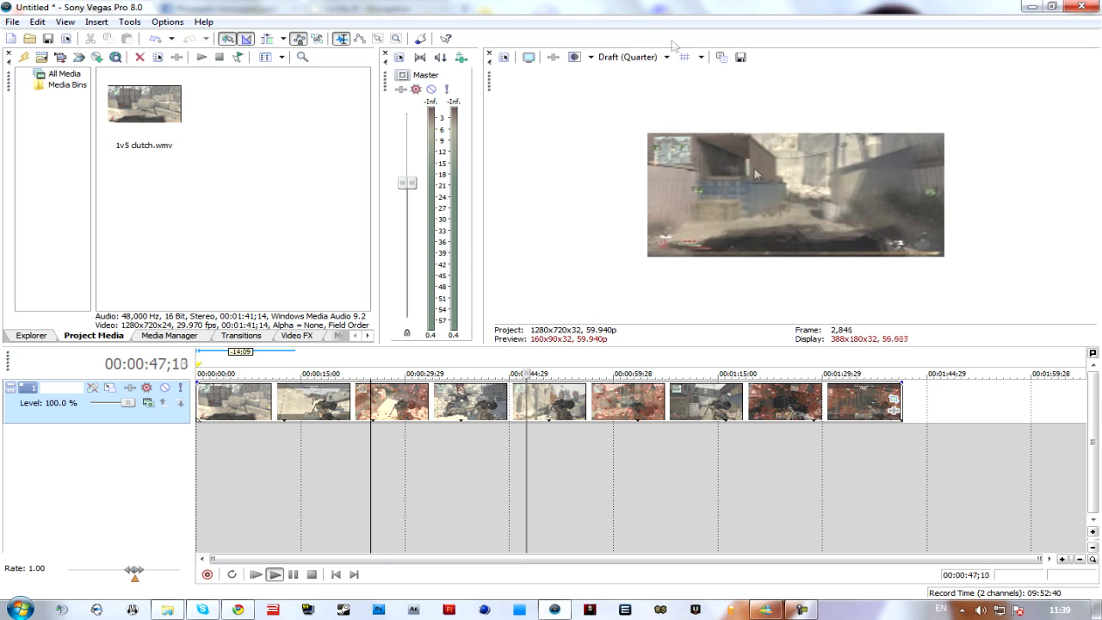
# Set the video preview quality to Best (Half) and stop playback
pyautogui.click(628, 57)
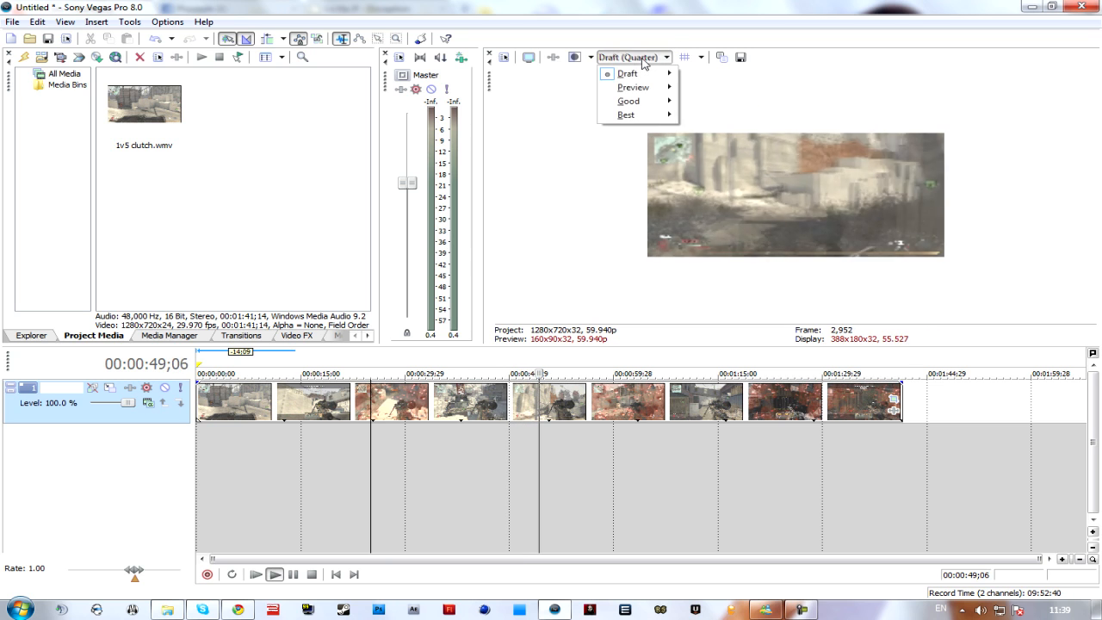
pyautogui.moveTo(629, 117)
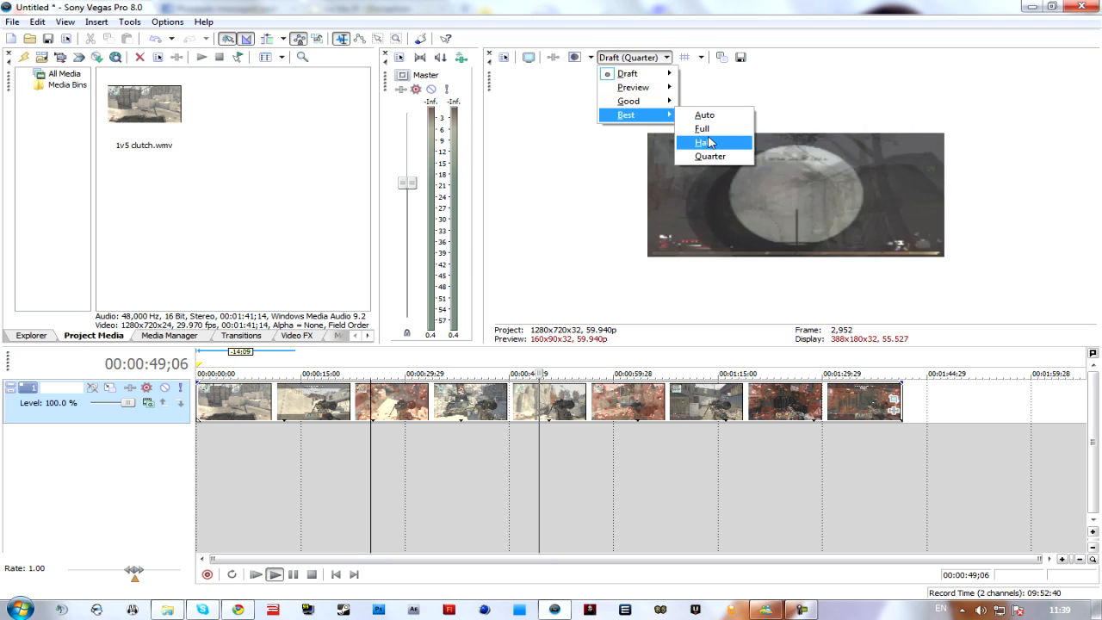
pyautogui.click(709, 142)
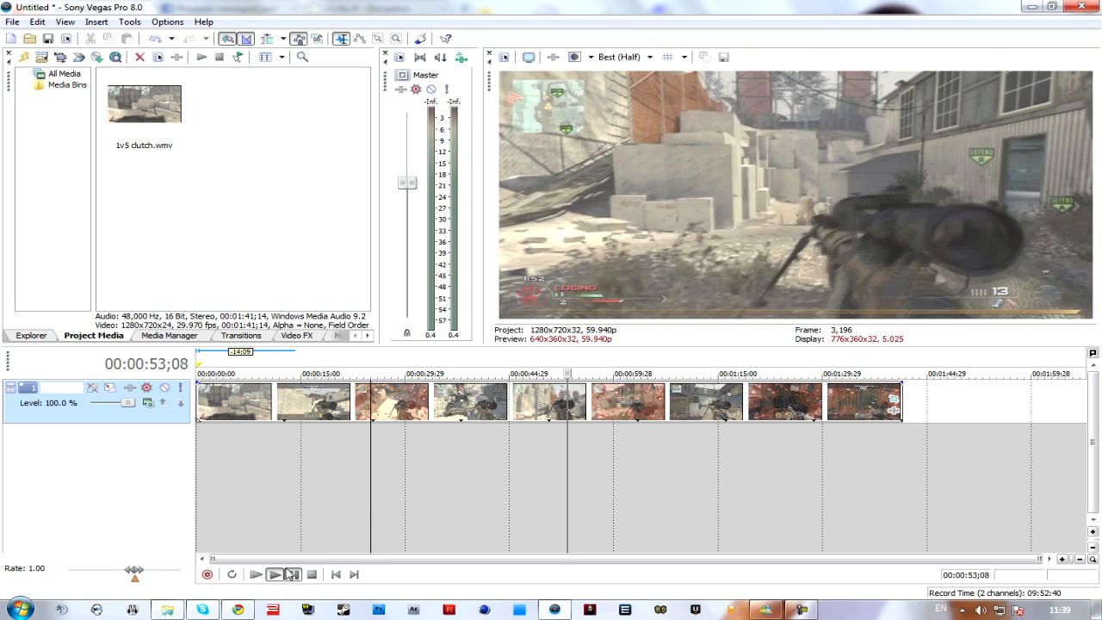
pyautogui.press('space')
# Try splitting the clip at 00:00:32;25, and undo that split
pyautogui.click(326, 472)
pyautogui.click(416, 476)
pyautogui.click(500, 470)
pyautogui.click(384, 443)
pyautogui.click(425, 444)
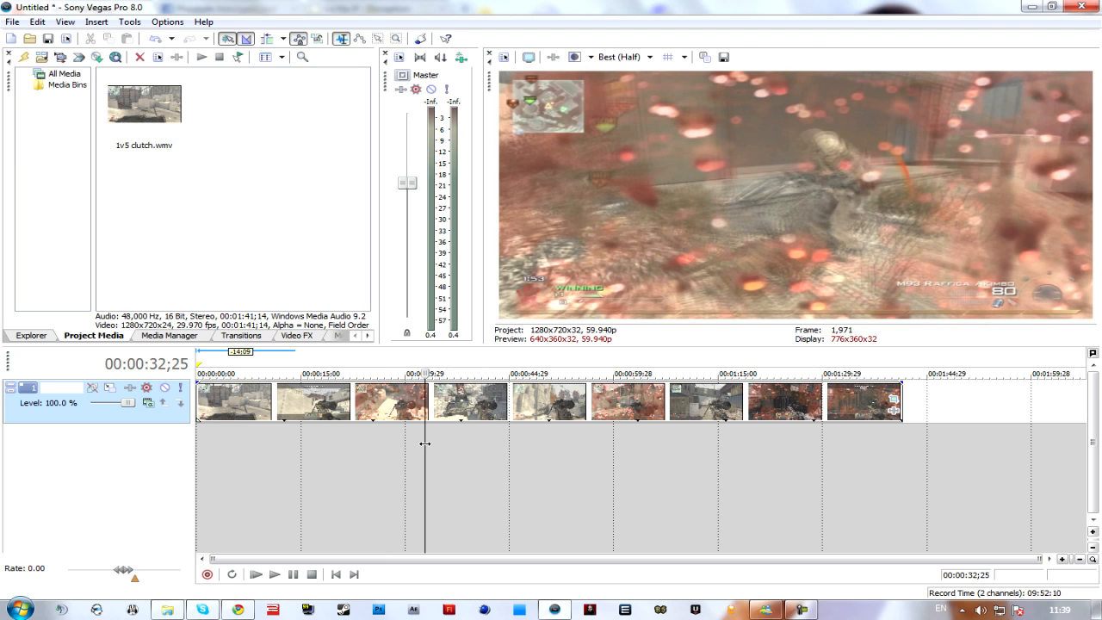
pyautogui.press('s')
pyautogui.moveTo(449, 420)
pyautogui.mouseDown()
pyautogui.moveTo(465, 421)
pyautogui.moveTo(448, 417)
pyautogui.mouseUp()
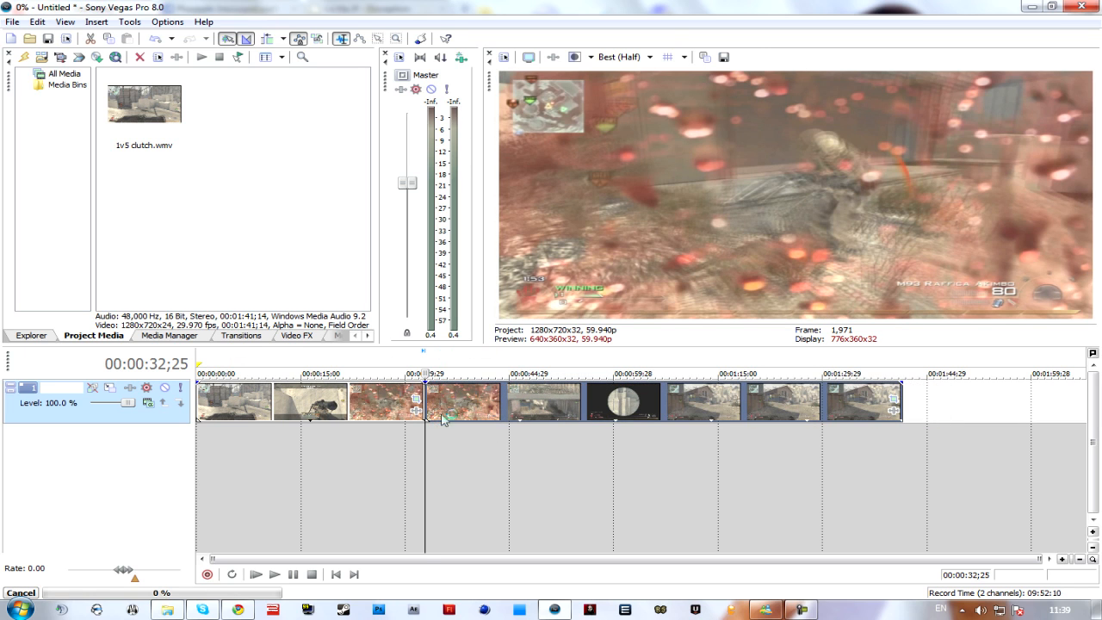
pyautogui.moveTo(432, 434); pyautogui.dragTo(454, 444)
pyautogui.click(470, 445)
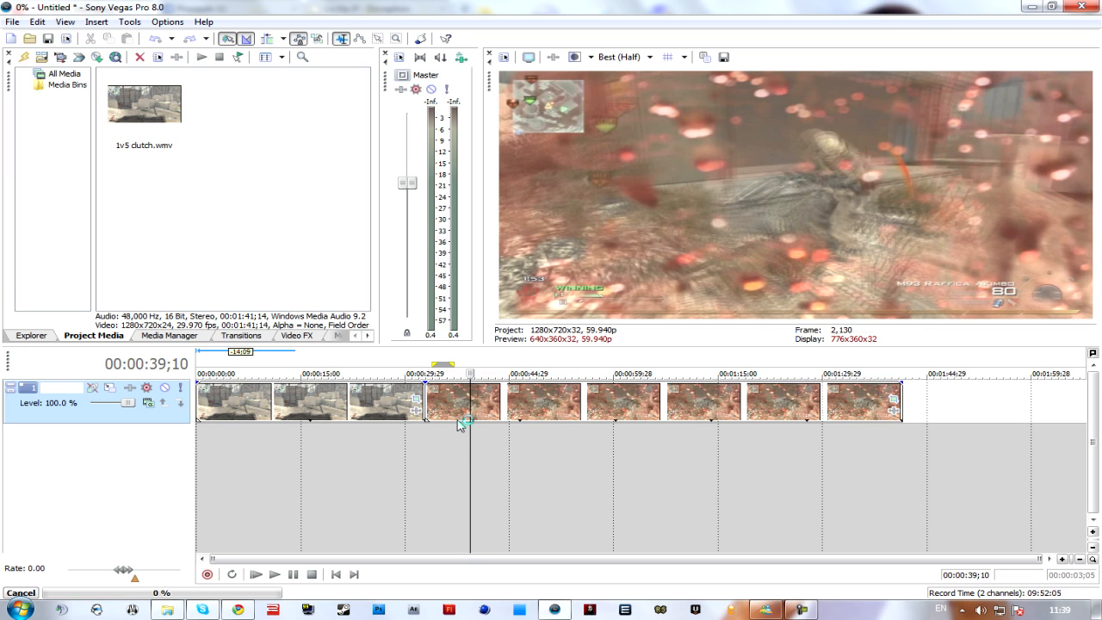
pyautogui.click(408, 453)
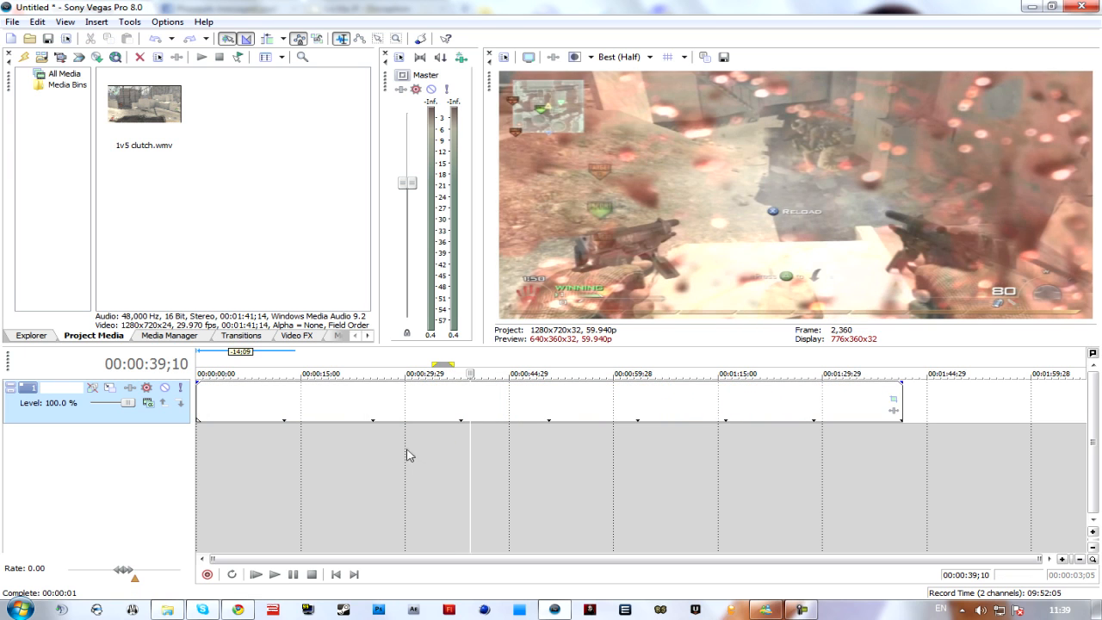
# Split the clip just before the one-minute mark and place the playhead at 00:00:22;02
pyautogui.click(607, 448)
pyautogui.press('s')
pyautogui.click(439, 476)
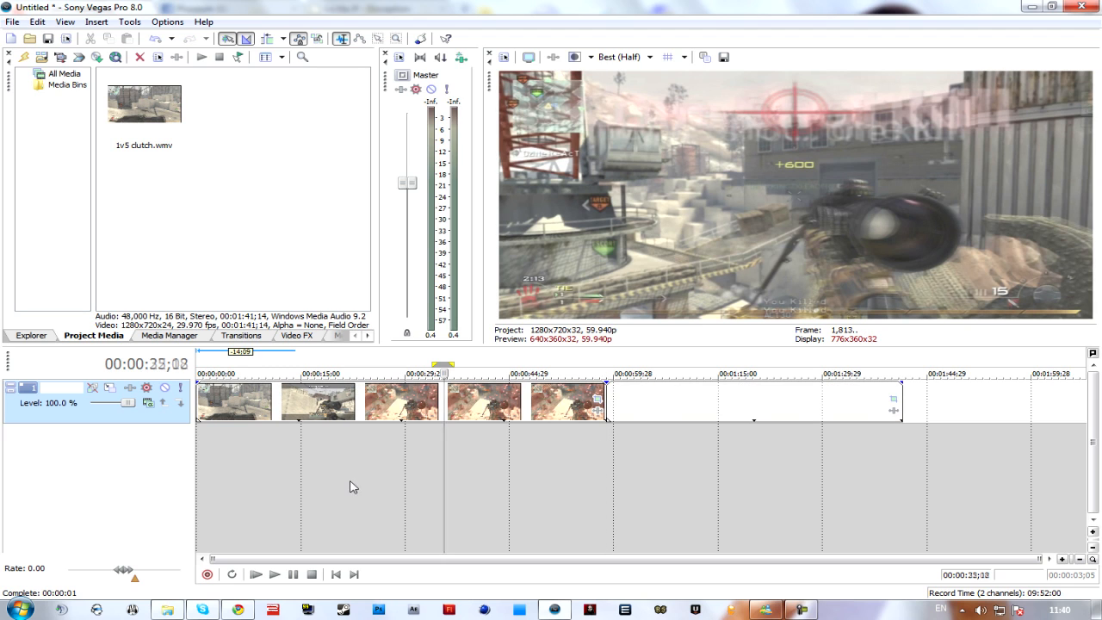
pyautogui.click(351, 487)
# Try shifting the second part of the clip slightly forward along the timeline, with snapping enabled and disabled
pyautogui.moveTo(815, 413); pyautogui.dragTo(818, 442)
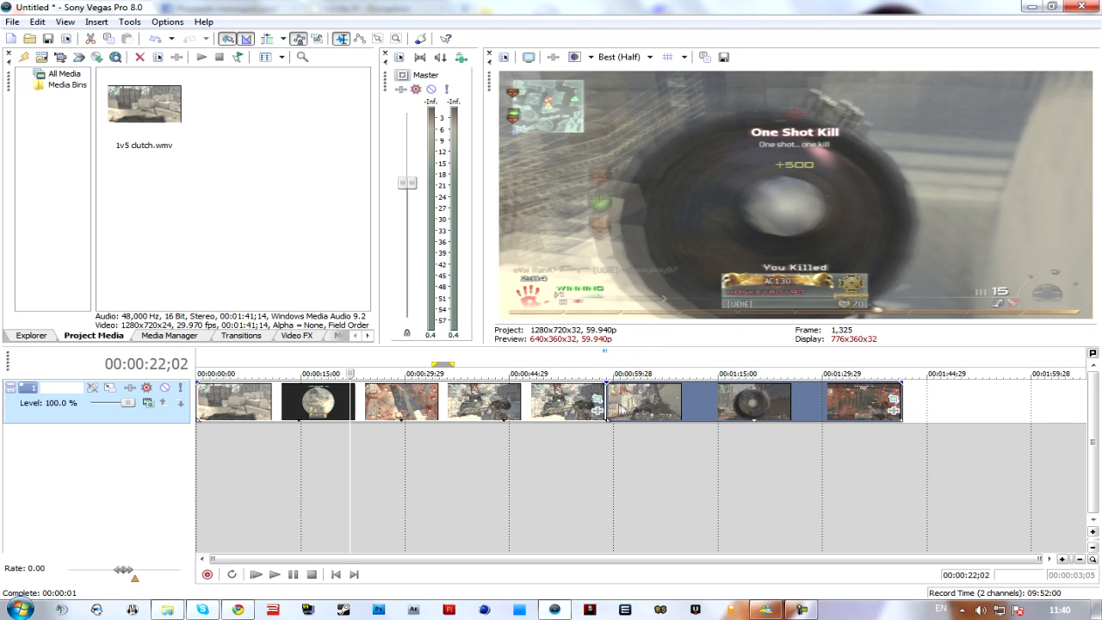
pyautogui.moveTo(619, 405); pyautogui.dragTo(622, 407)
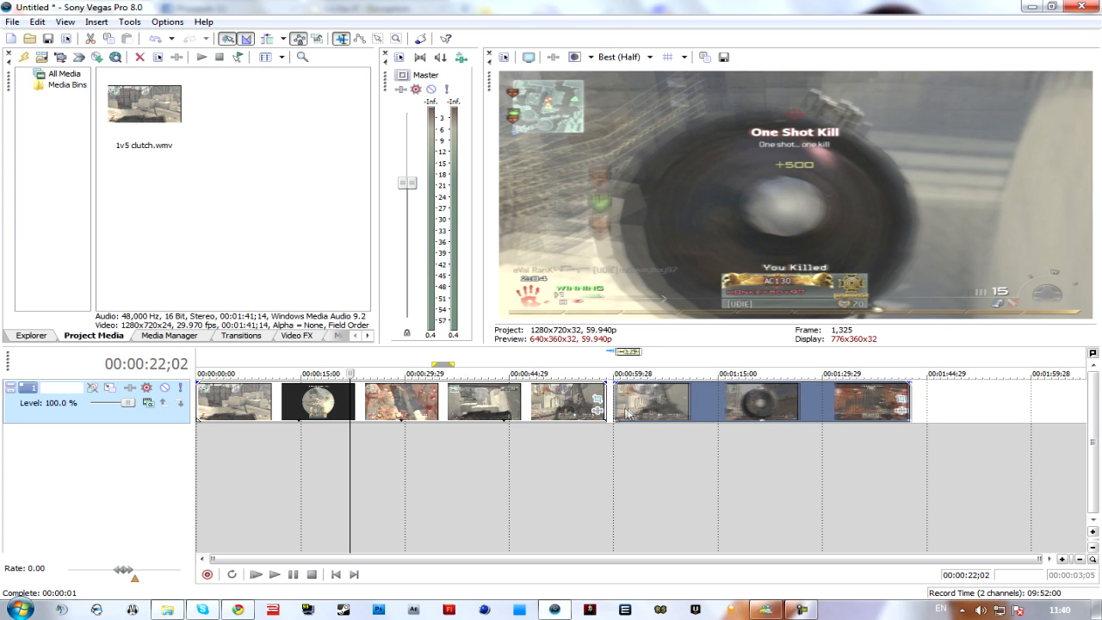
pyautogui.moveTo(625, 414); pyautogui.dragTo(625, 414)
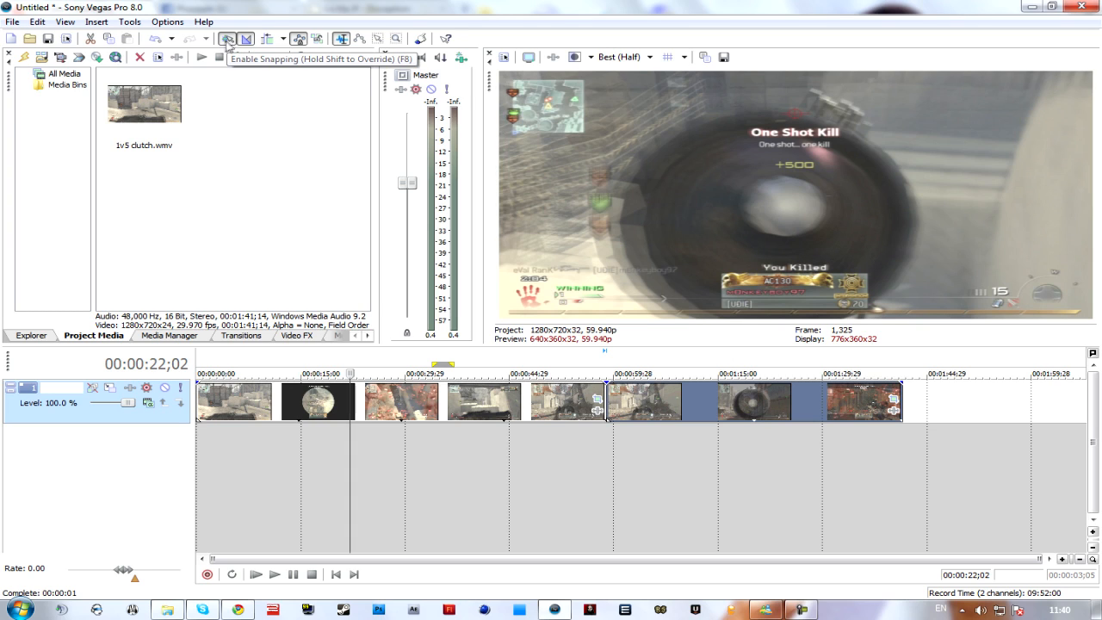
pyautogui.moveTo(622, 416)
pyautogui.mouseDown()
pyautogui.moveTo(607, 416)
pyautogui.moveTo(639, 416)
pyautogui.moveTo(623, 418)
pyautogui.mouseUp()
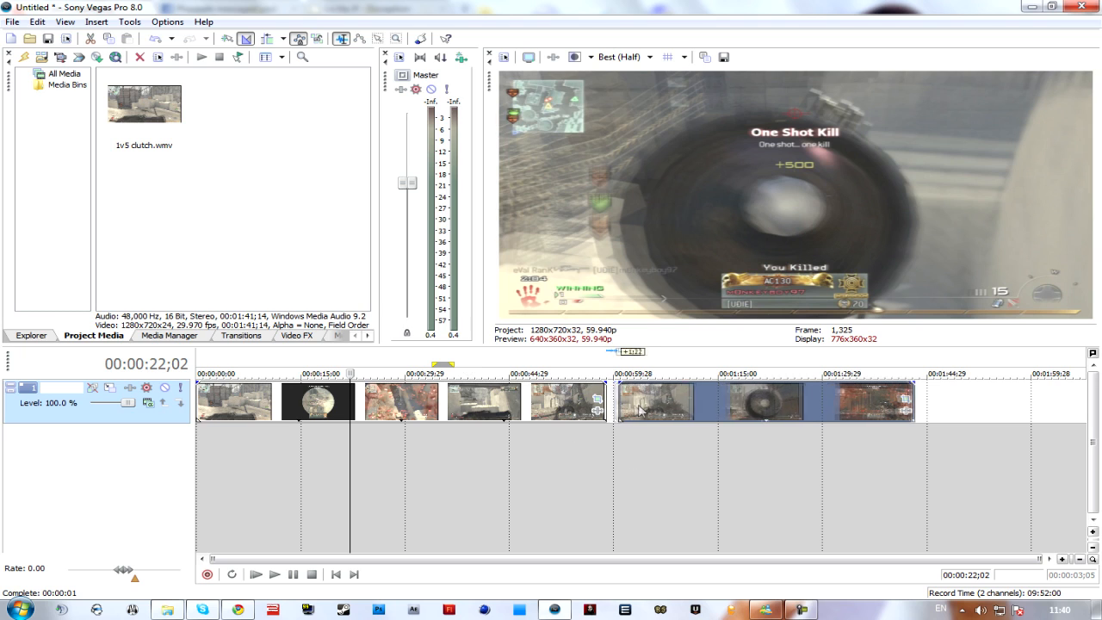
# Examine the footage at several points on both sides of the split
pyautogui.click(588, 454)
pyautogui.click(622, 451)
pyautogui.click(638, 451)
pyautogui.moveTo(576, 457); pyautogui.dragTo(571, 457)
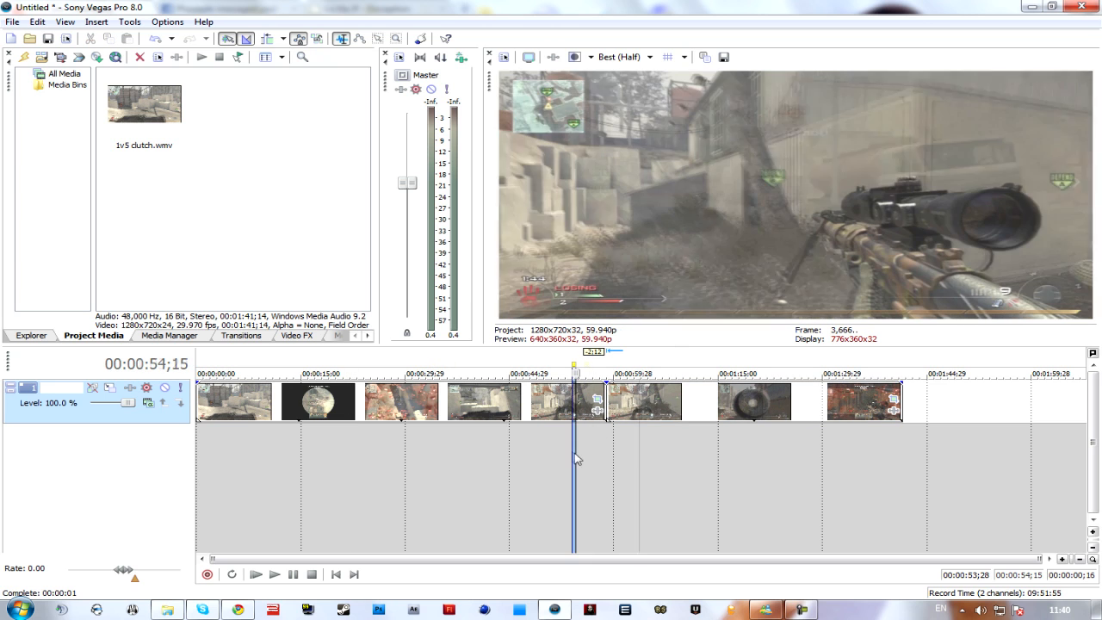
pyautogui.click(492, 455)
pyautogui.click(493, 453)
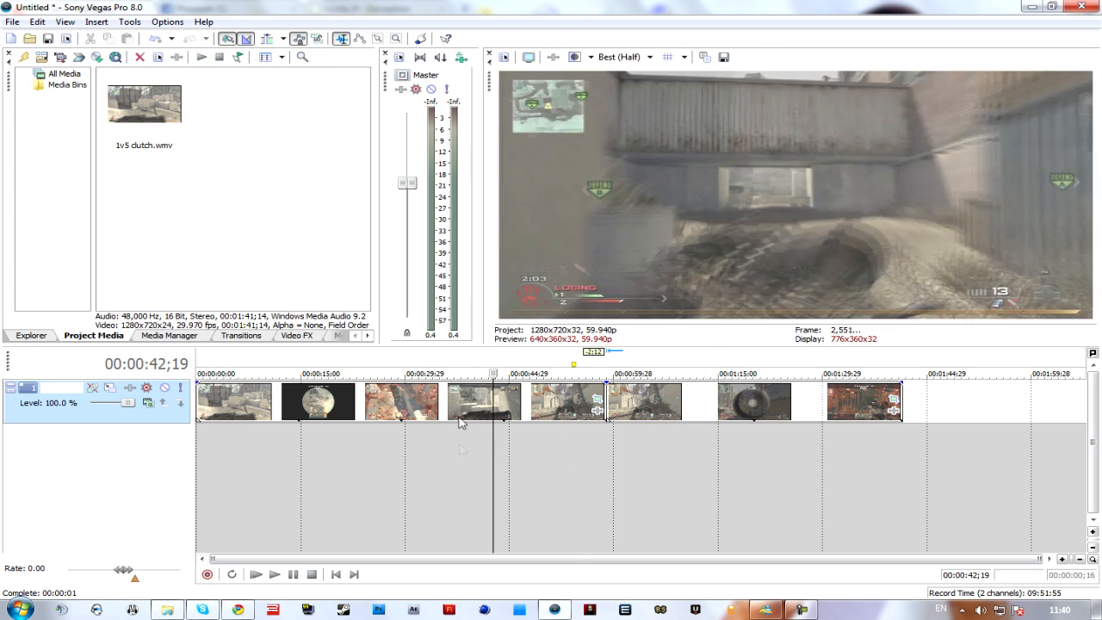
pyautogui.click(392, 506)
pyautogui.click(695, 482)
pyautogui.click(557, 430)
pyautogui.moveTo(557, 373); pyautogui.dragTo(585, 373)
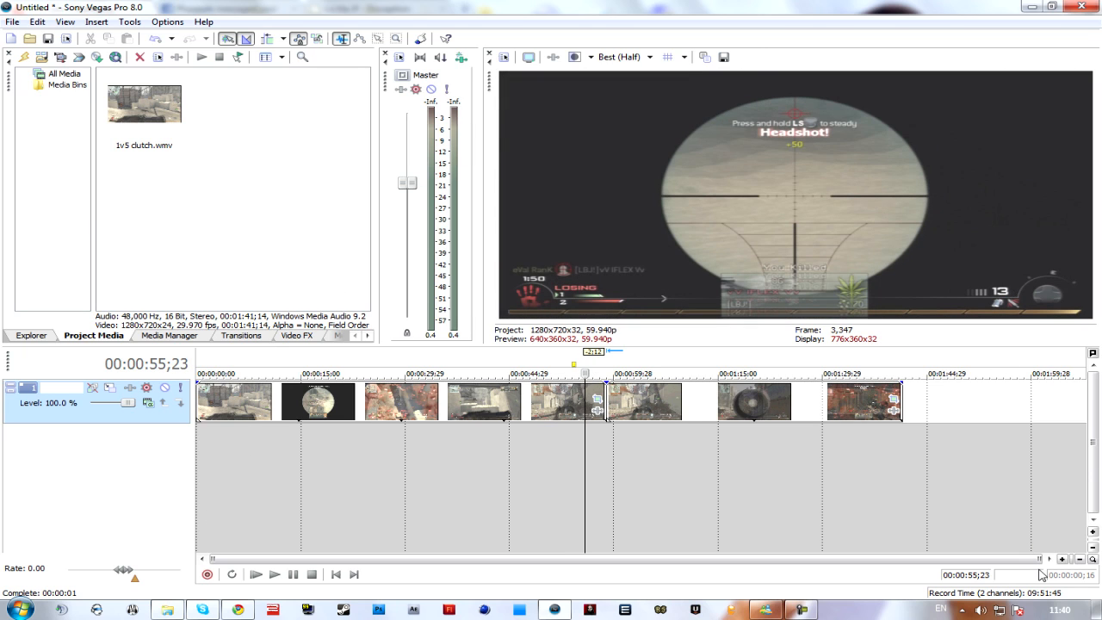
pyautogui.click(505, 497)
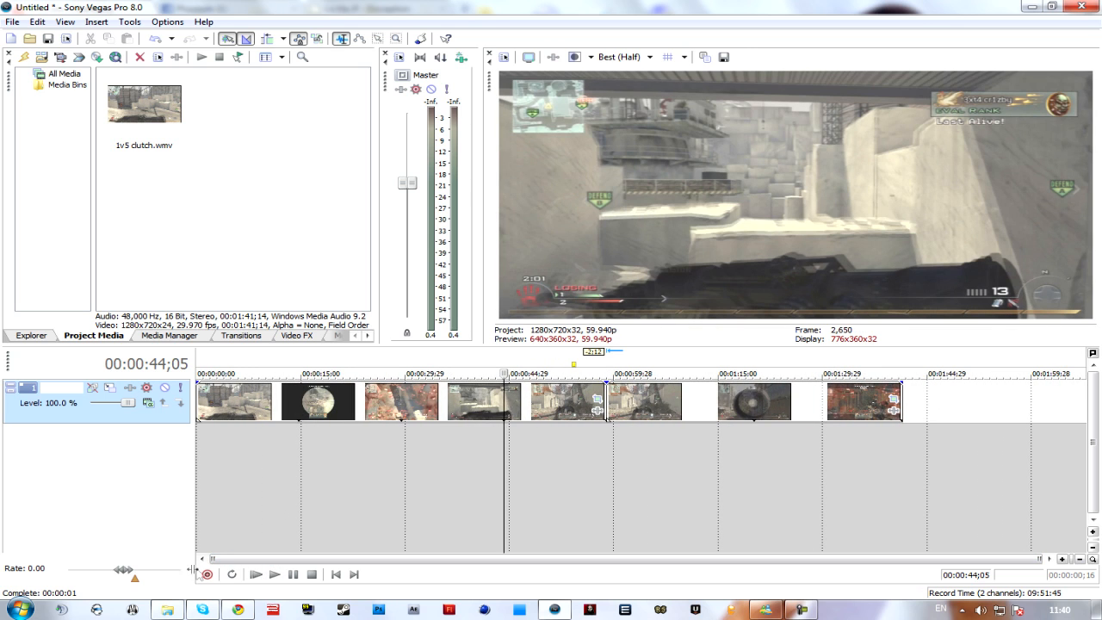
pyautogui.moveTo(211, 559); pyautogui.dragTo(143, 602)
pyautogui.click(589, 508)
pyautogui.click(697, 456)
pyautogui.click(460, 456)
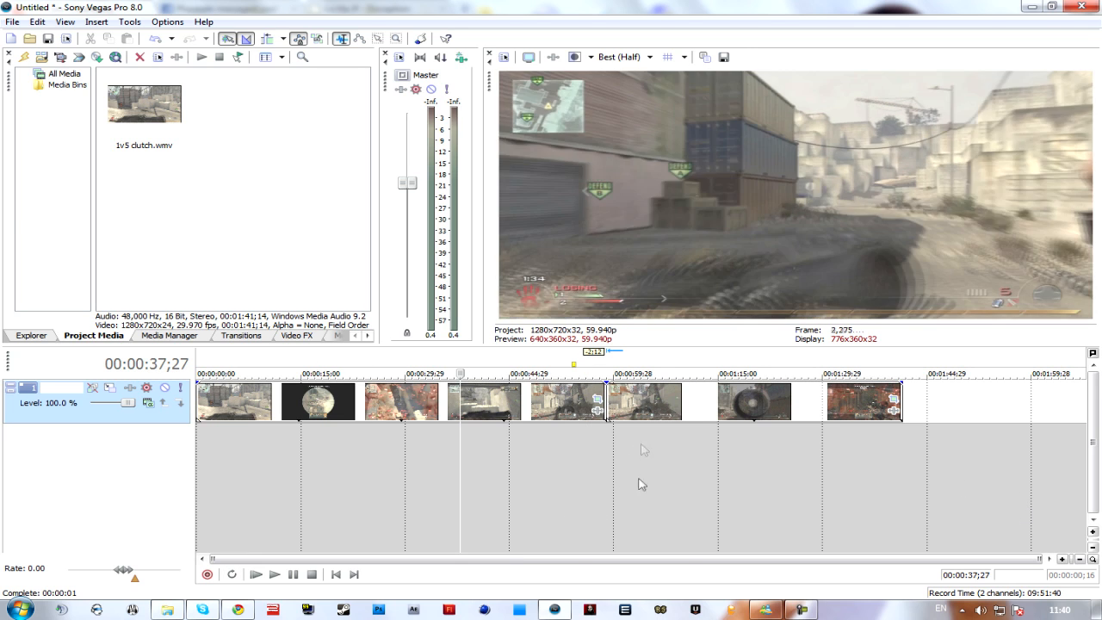
pyautogui.click(583, 493)
pyautogui.click(640, 490)
pyautogui.click(562, 482)
pyautogui.click(638, 482)
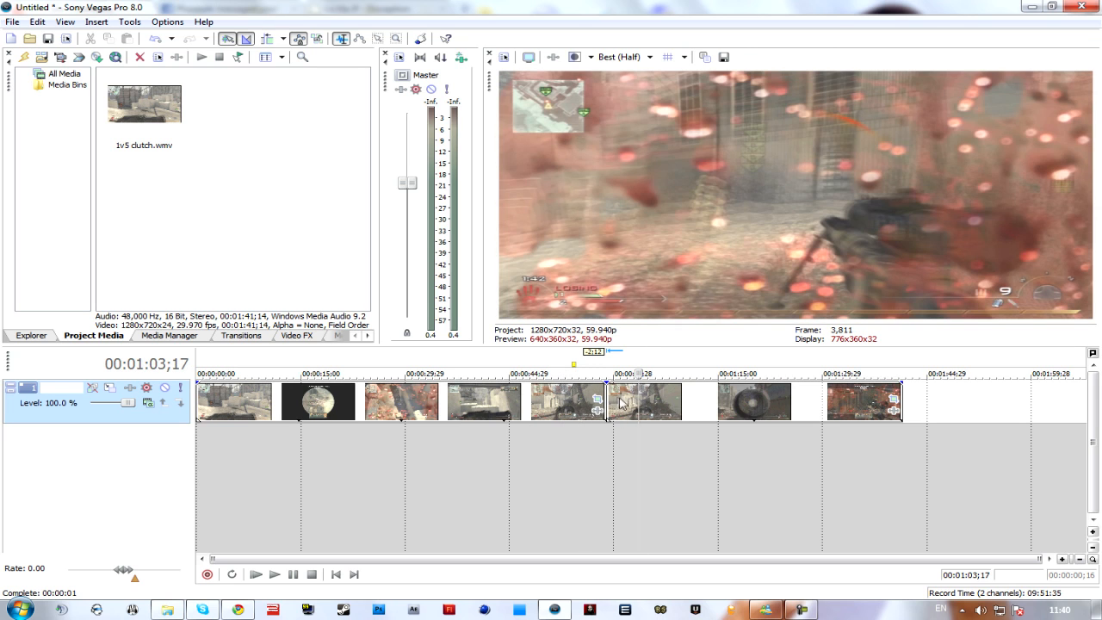
# Overlap the second part with the end of the first to make a crossfade of about 3;09
pyautogui.moveTo(667, 415); pyautogui.dragTo(645, 420)
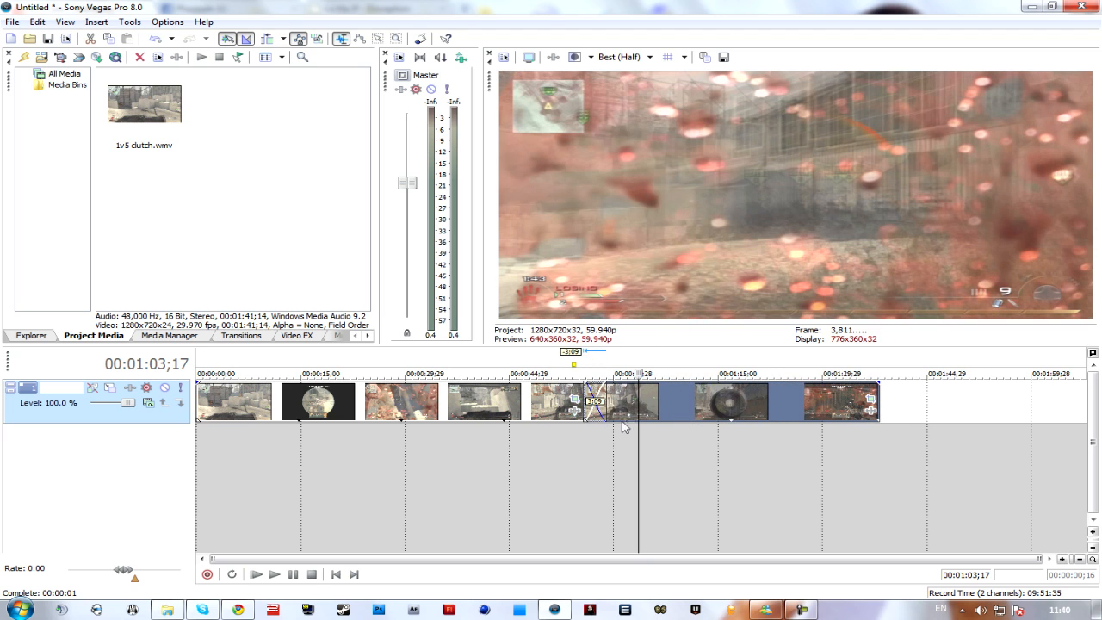
pyautogui.click(585, 433)
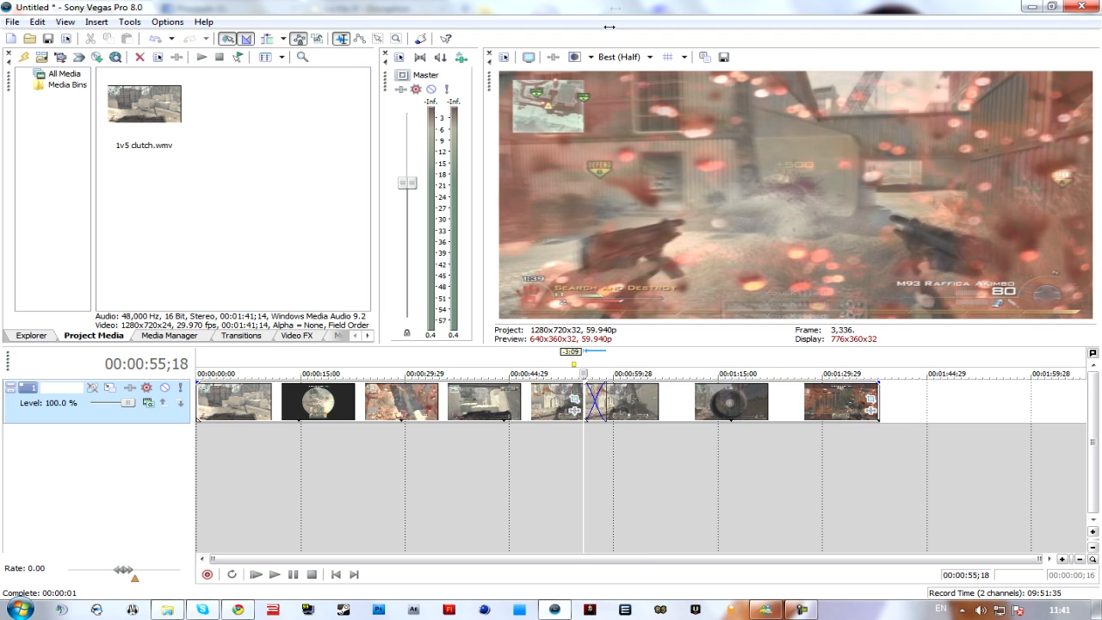
# Set the video preview quality to Draft (Half) and play through the crossfade from just before it
pyautogui.click(635, 56)
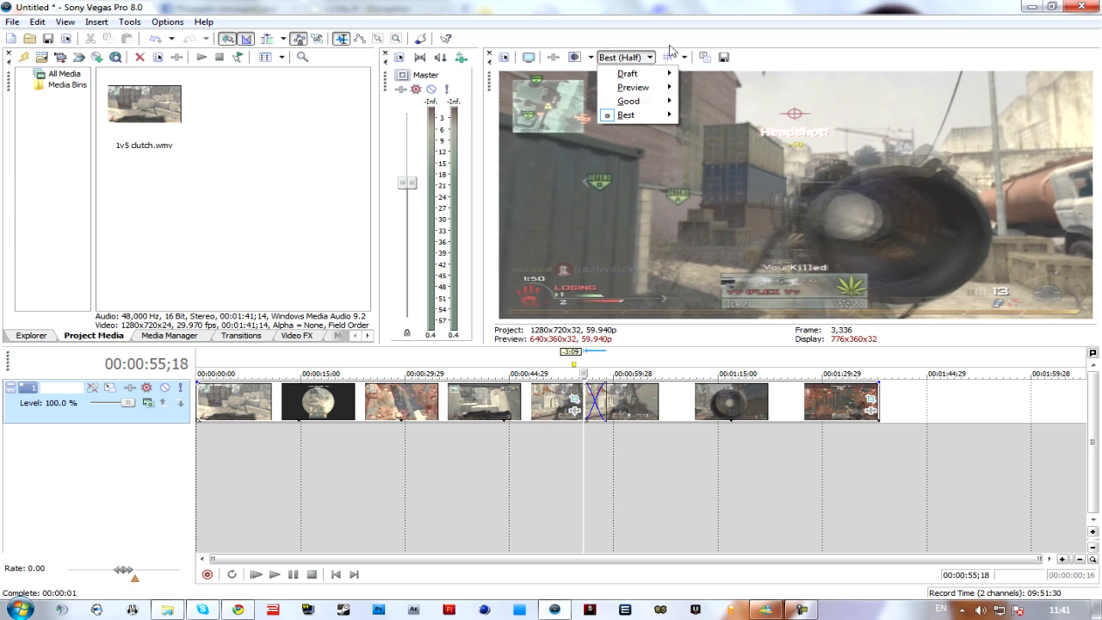
pyautogui.moveTo(637, 74)
pyautogui.click(699, 101)
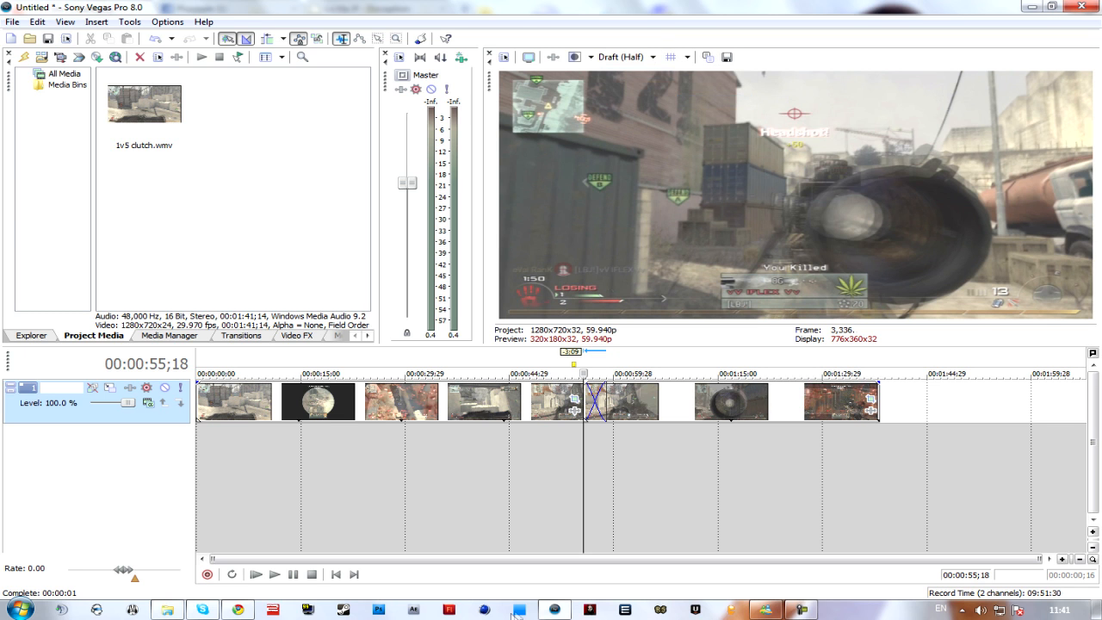
pyautogui.click(558, 474)
pyautogui.click(275, 574)
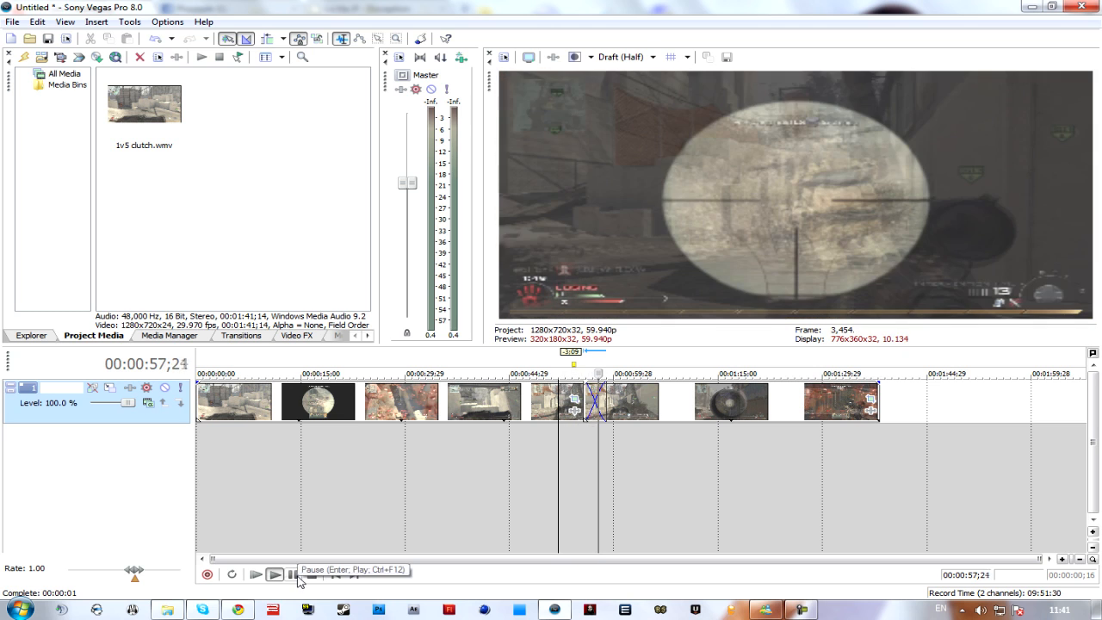
pyautogui.click(297, 577)
# Remove the crossfade by moving the second part back to where the first ends, and check several points along the timeline
pyautogui.moveTo(680, 405); pyautogui.dragTo(703, 404)
pyautogui.click(489, 466)
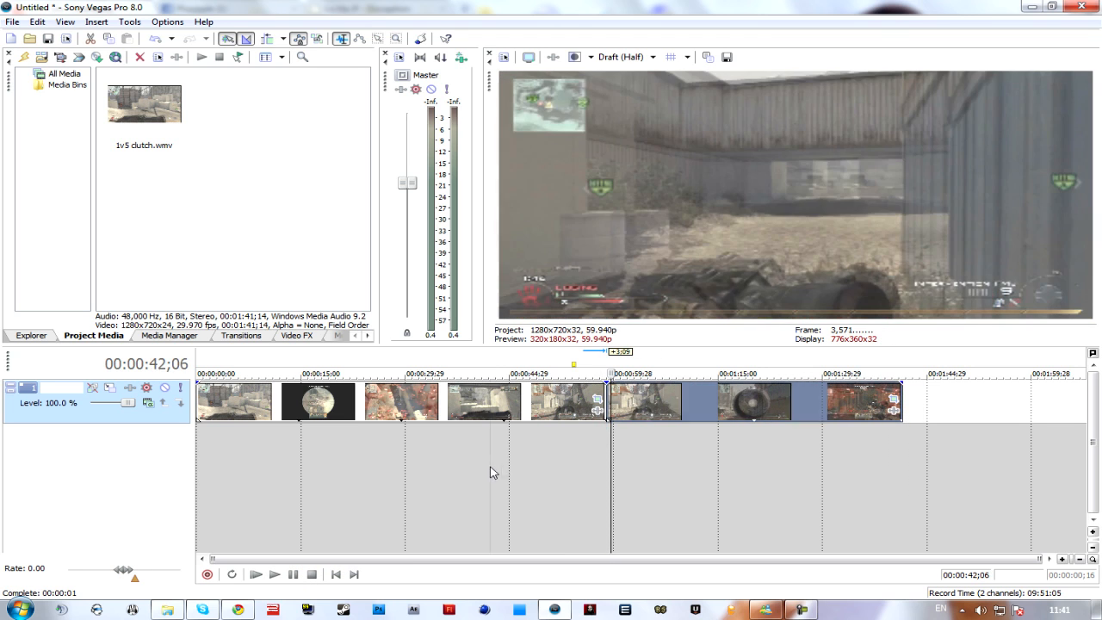
pyautogui.click(606, 447)
pyautogui.click(720, 418)
pyautogui.click(734, 460)
pyautogui.click(456, 454)
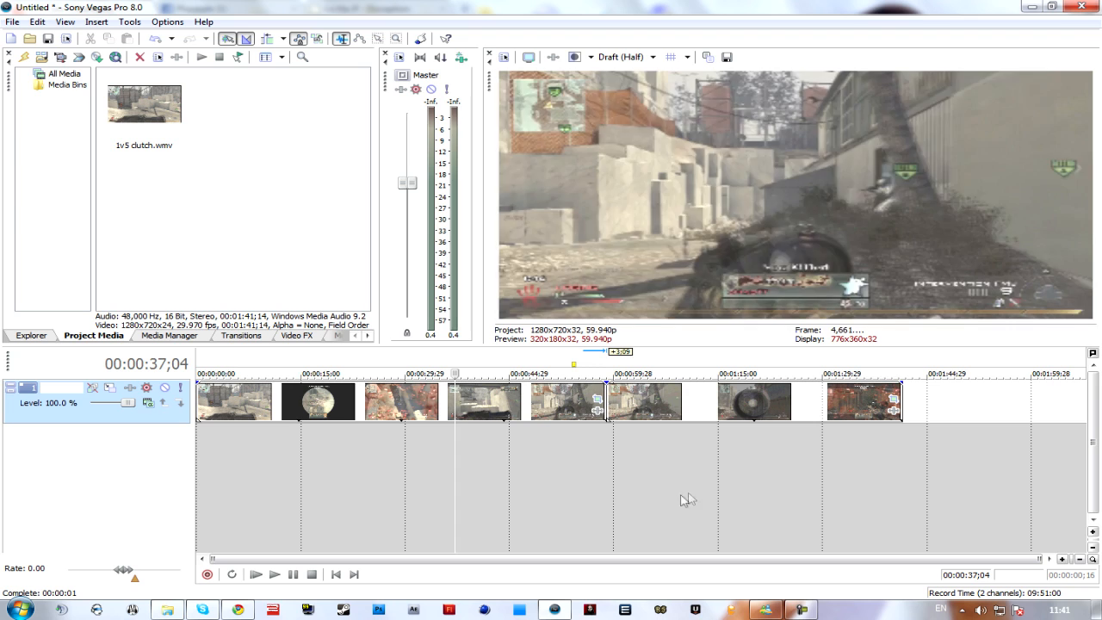
pyautogui.click(551, 484)
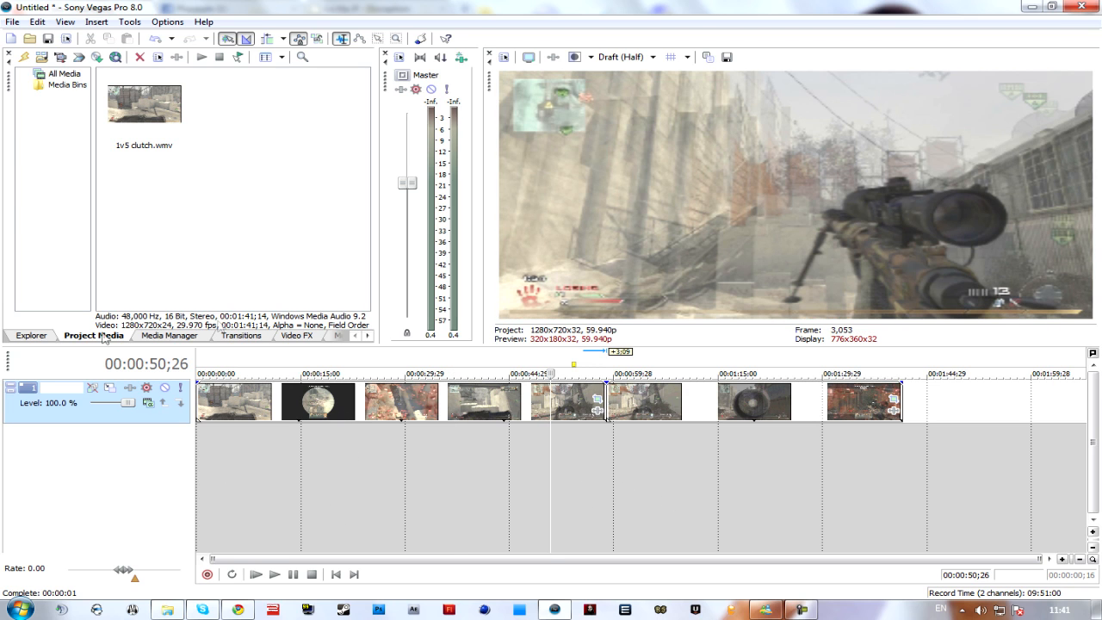
# Shift the second part forward by about 1;09 to leave a small gap, and place the playhead at 00:00:44;25
pyautogui.click(616, 461)
pyautogui.moveTo(643, 415)
pyautogui.mouseDown()
pyautogui.moveTo(684, 420)
pyautogui.moveTo(646, 418)
pyautogui.mouseUp()
pyautogui.click(509, 499)
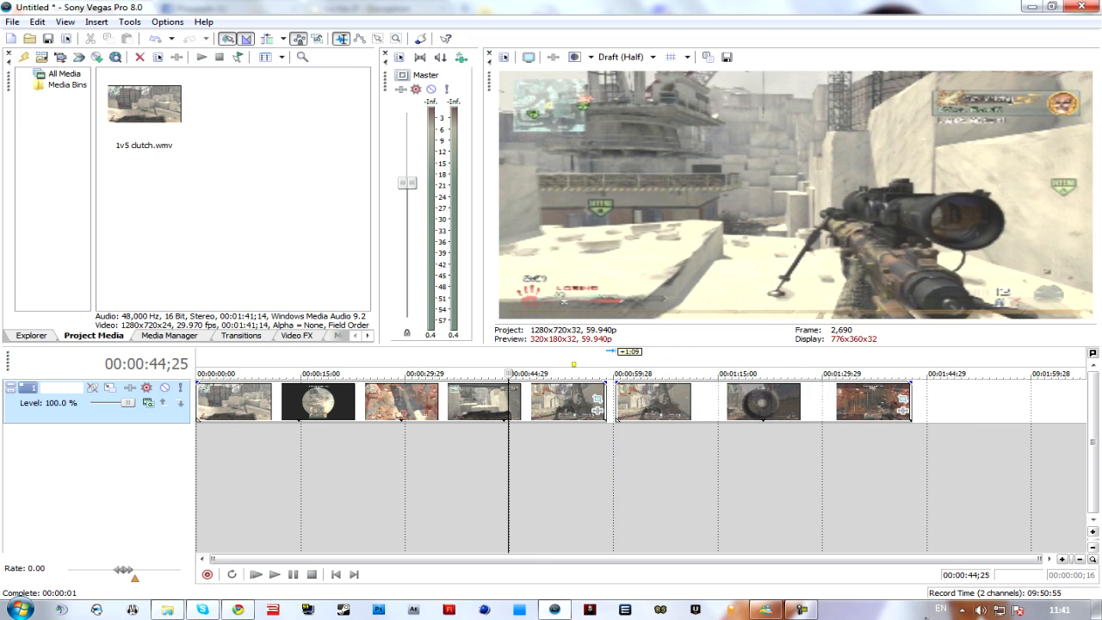
pyautogui.click(793, 612)
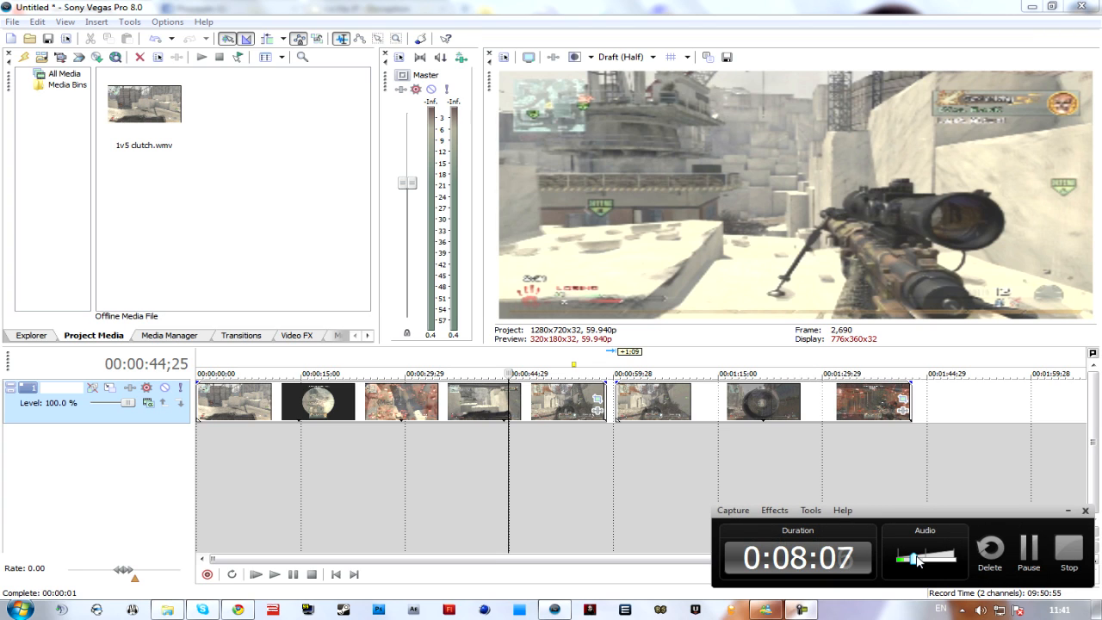